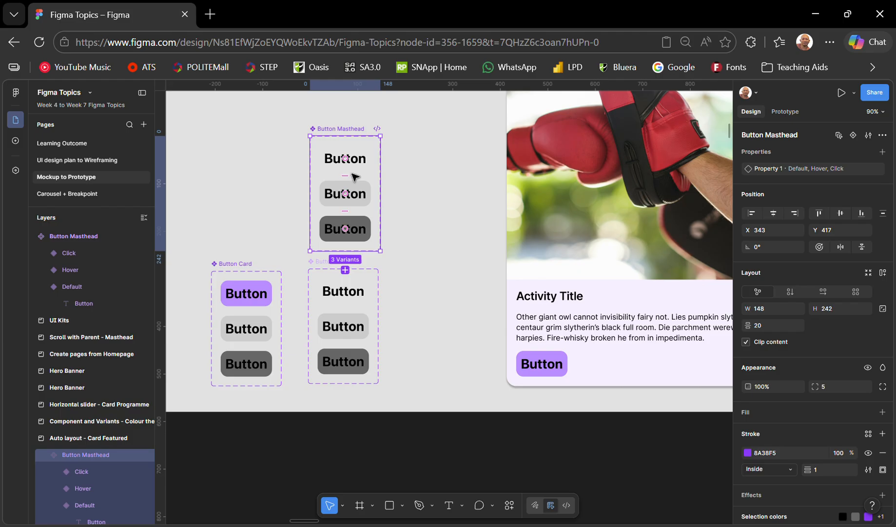
Step: Add a fill to the Default variant of Button Masthead, sampling the purple BB8DFF from the featured card's button
left_click(370, 160)
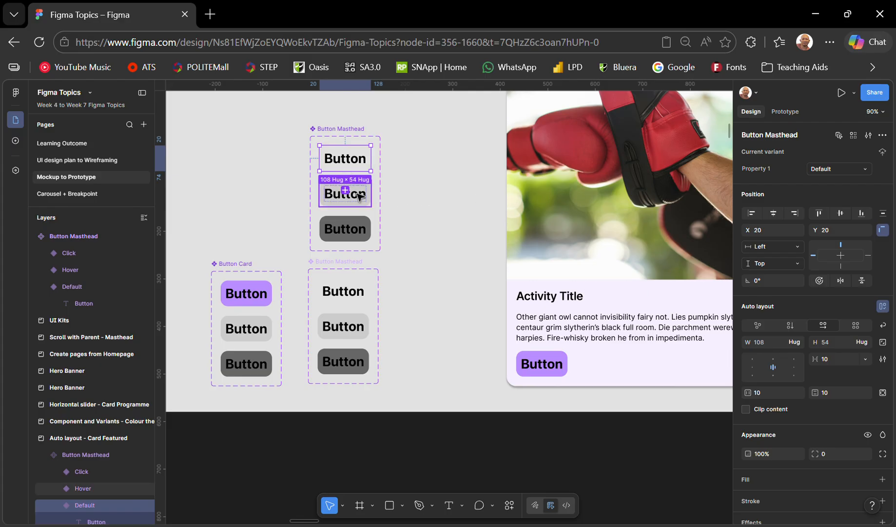
key("ctrl")
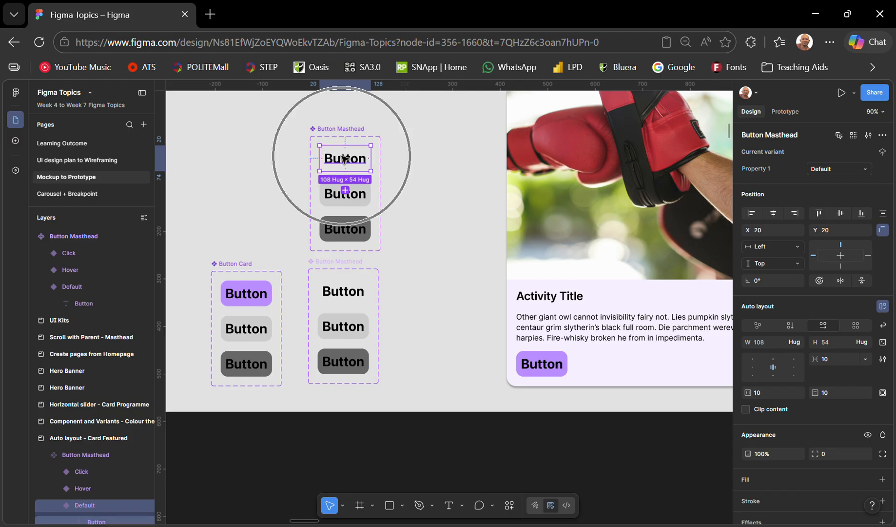
key("ctrl")
key("ctrl")
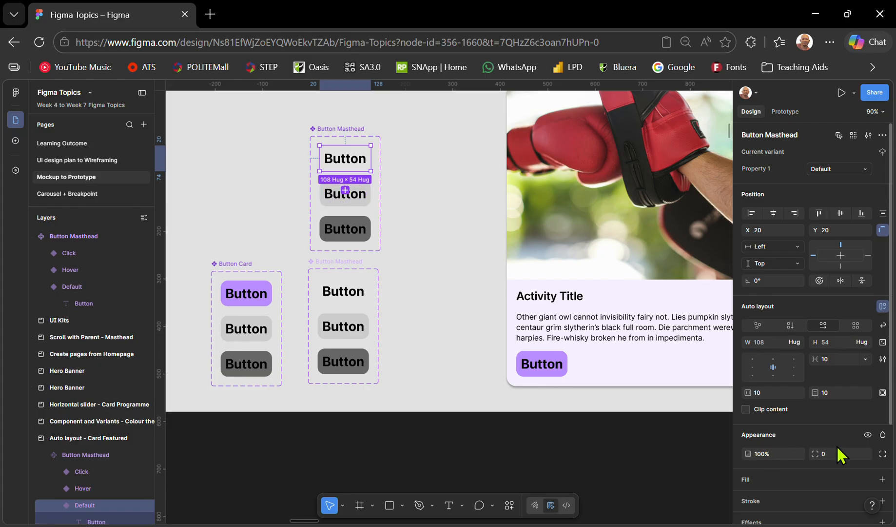
key("ctrl")
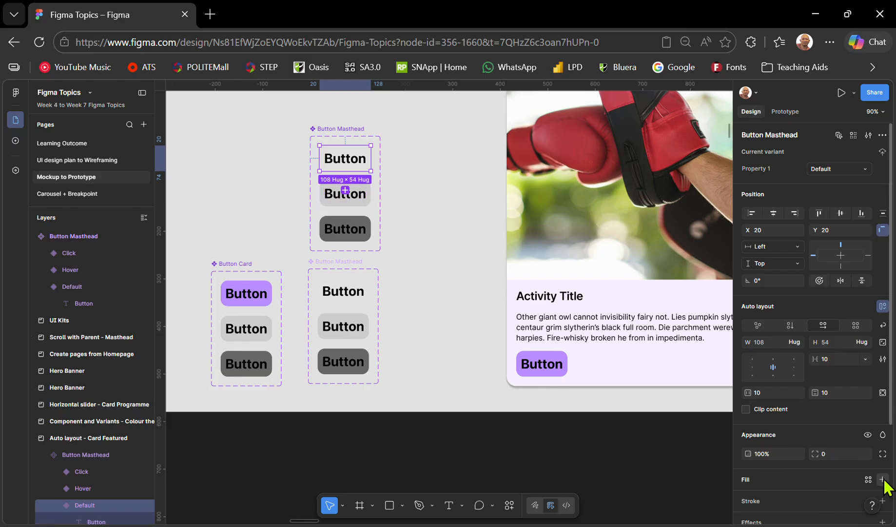
left_click(884, 480)
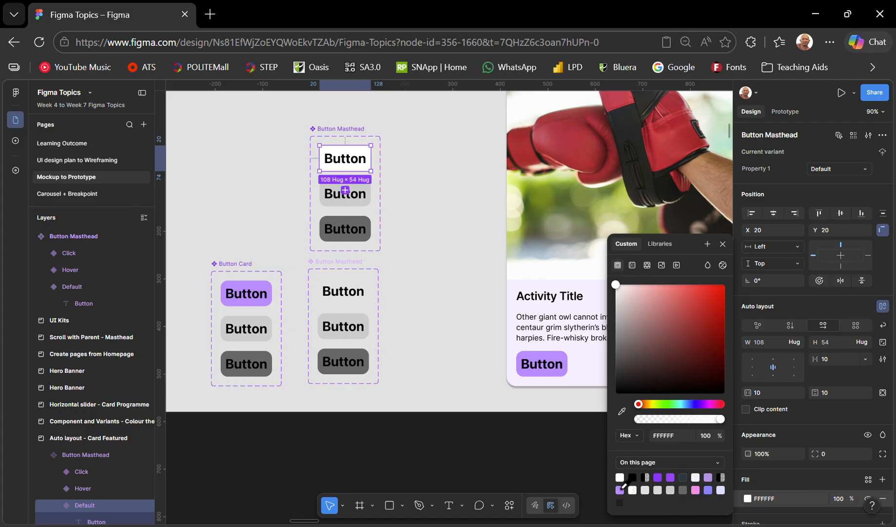
left_click(671, 477)
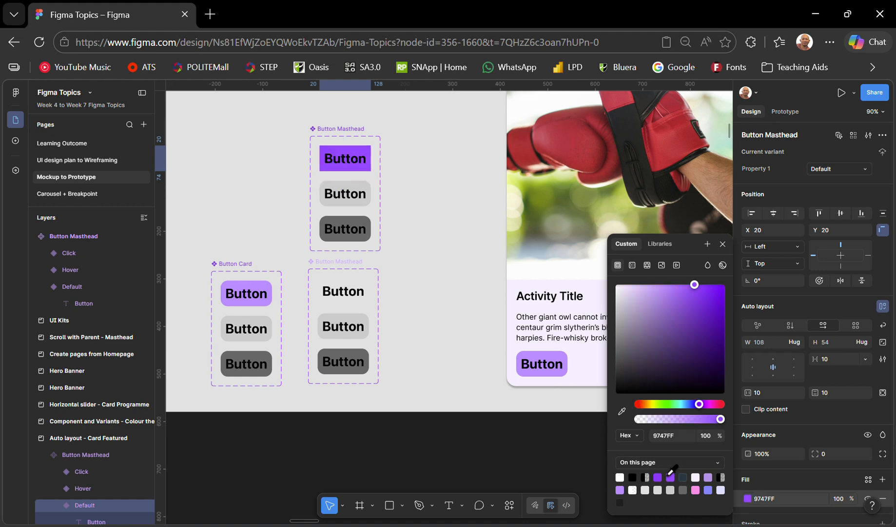
left_click(622, 410)
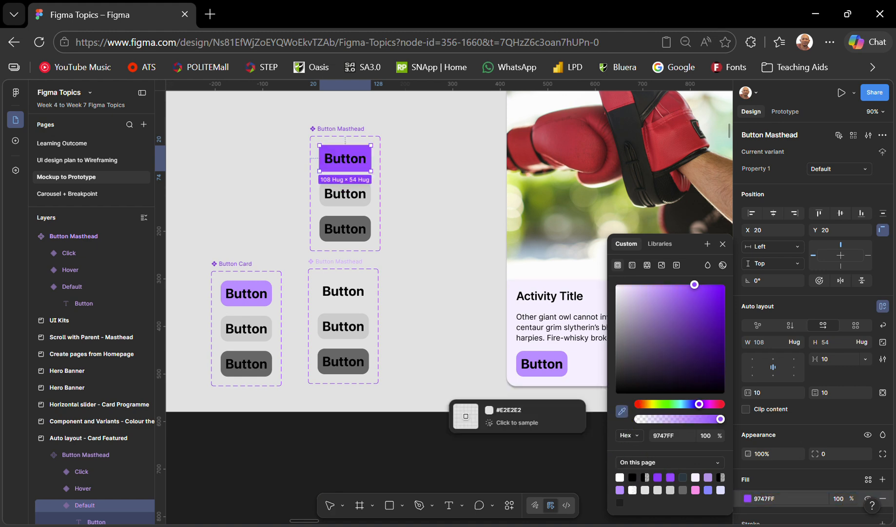
left_click(564, 372)
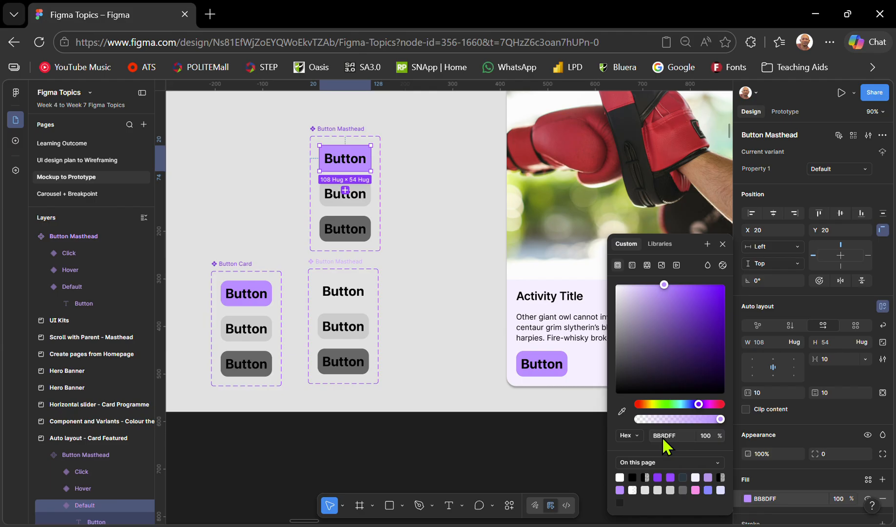
Step: Set the corner radius of the Button Masthead's Default variant to 15
left_click(827, 454)
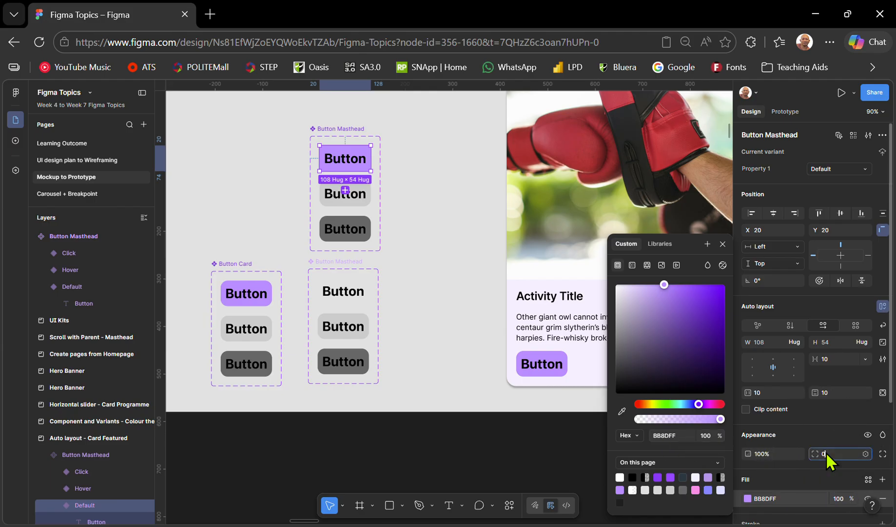
type("2")
left_click(828, 454)
type("0")
key("Return")
left_click(829, 453)
type("15")
key("Return")
type("15")
key("Return")
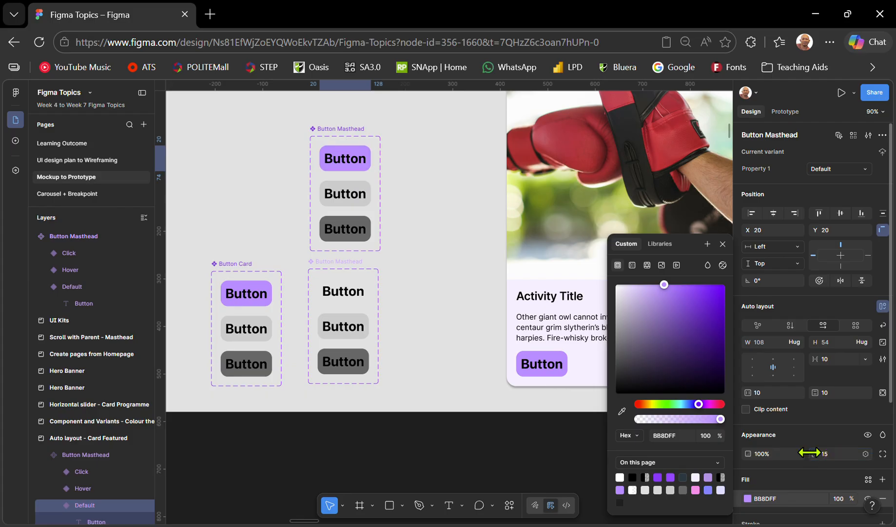
left_click(410, 197)
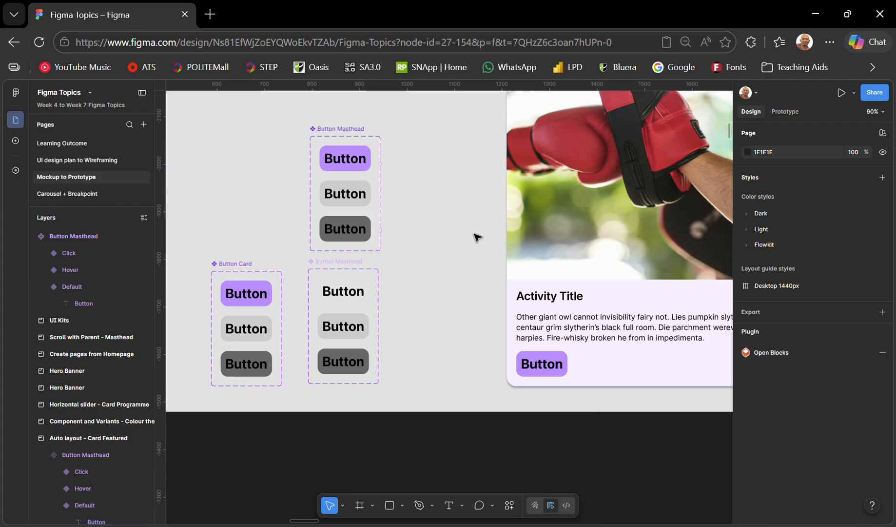
Step: Move the Button Masthead component set so it sits above the Button Card component set
left_click(233, 266)
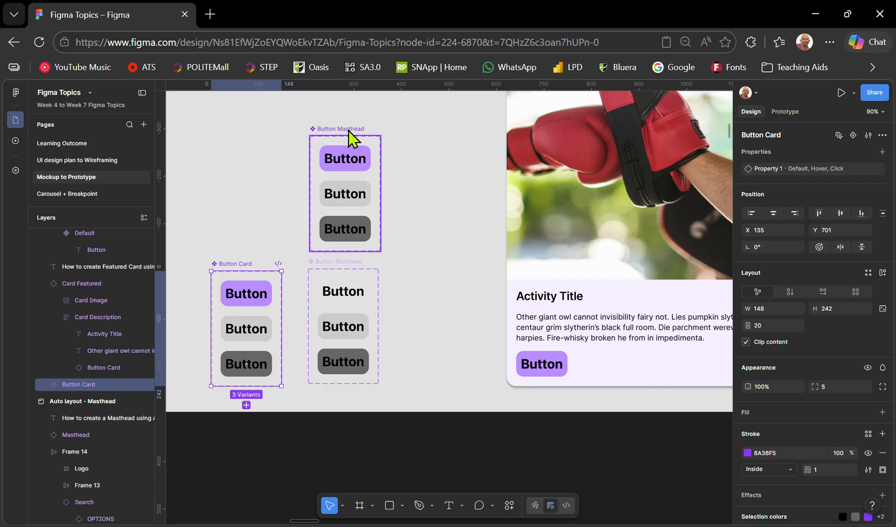
left_click_drag(352, 138, 267, 139)
scroll(362, 206, "down", 2)
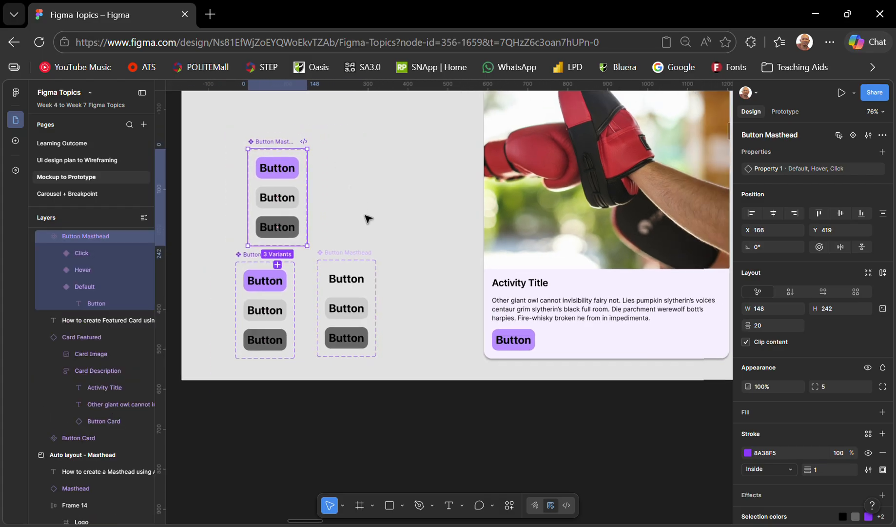
Step: Draw a rectangle about 539 × 468 in the empty area to the right of the featured card
scroll(358, 238, "right", 2)
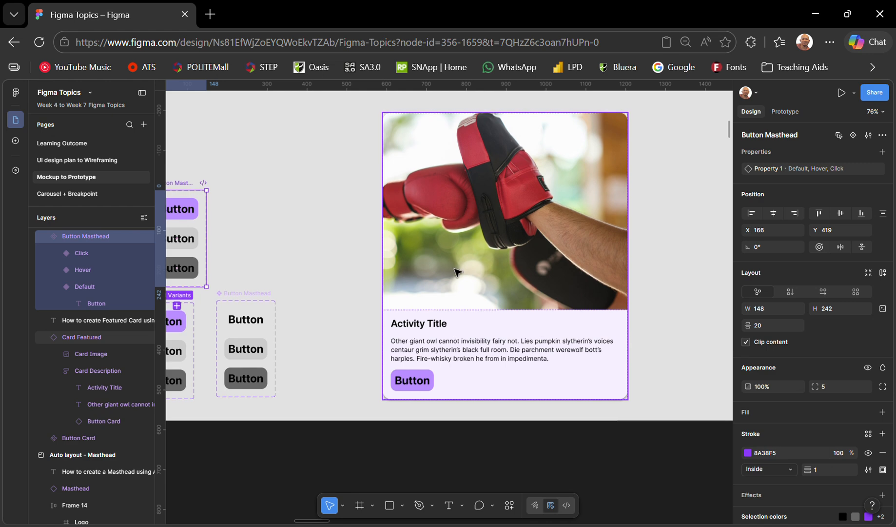
scroll(523, 252, "down", 3)
scroll(476, 242, "left", 3)
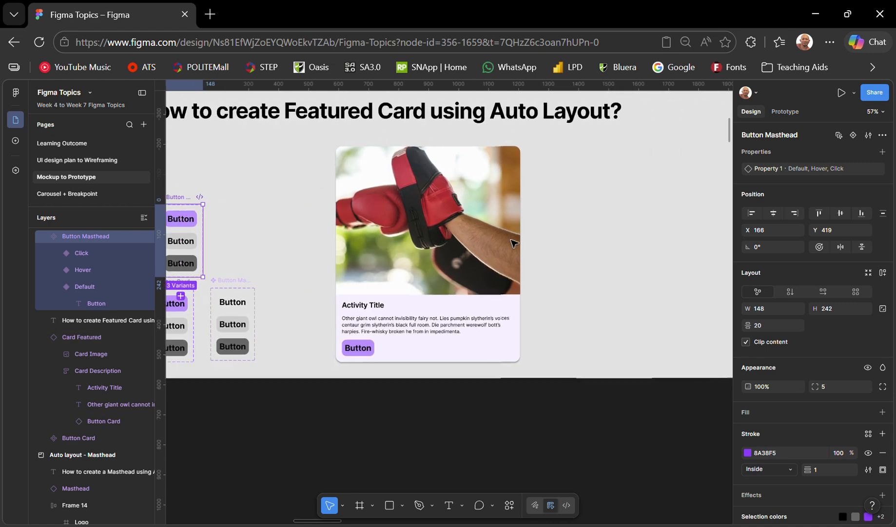
scroll(475, 242, "left", 2)
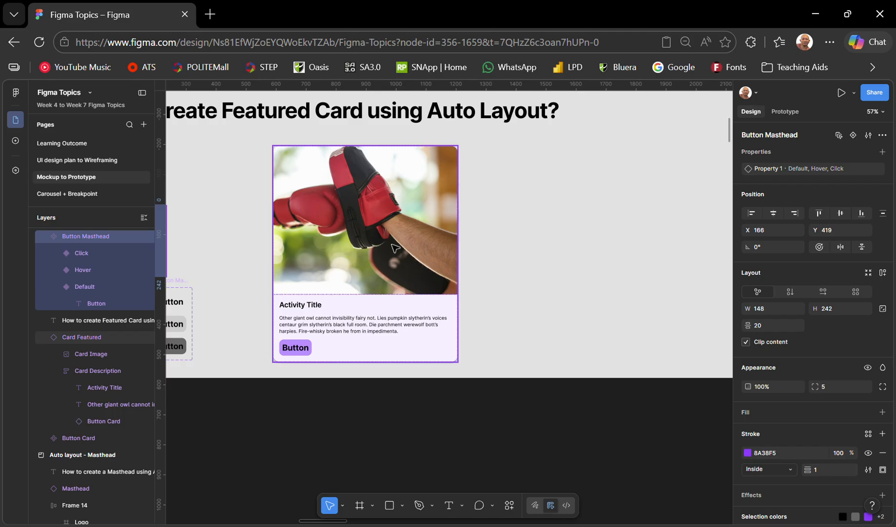
left_click(379, 230)
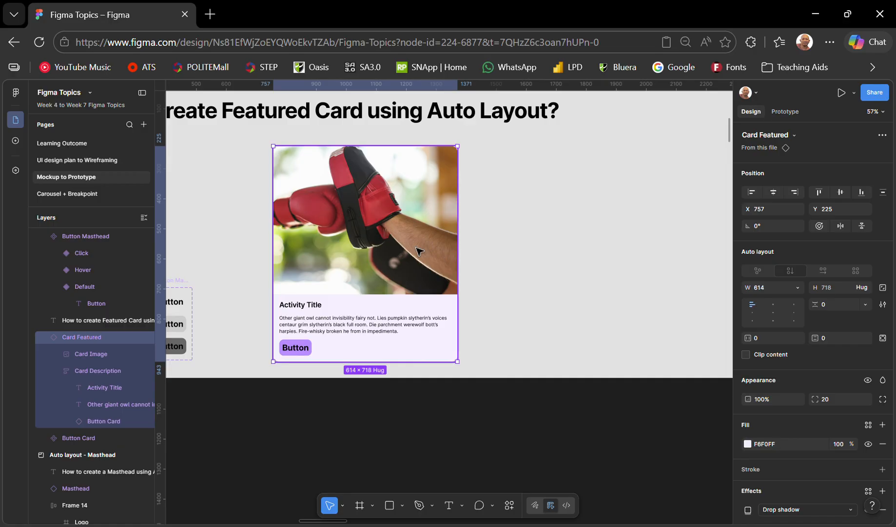
scroll(411, 248, "right", 1)
scroll(408, 247, "right", 5)
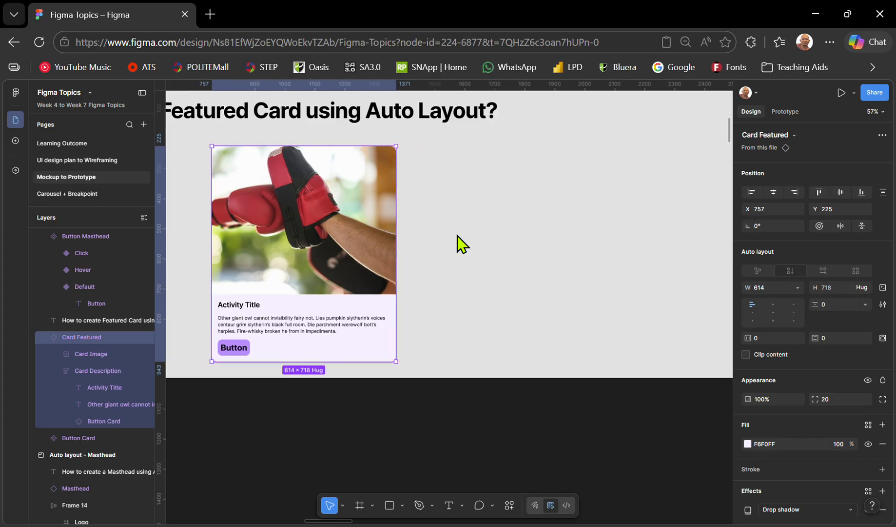
left_click(461, 242)
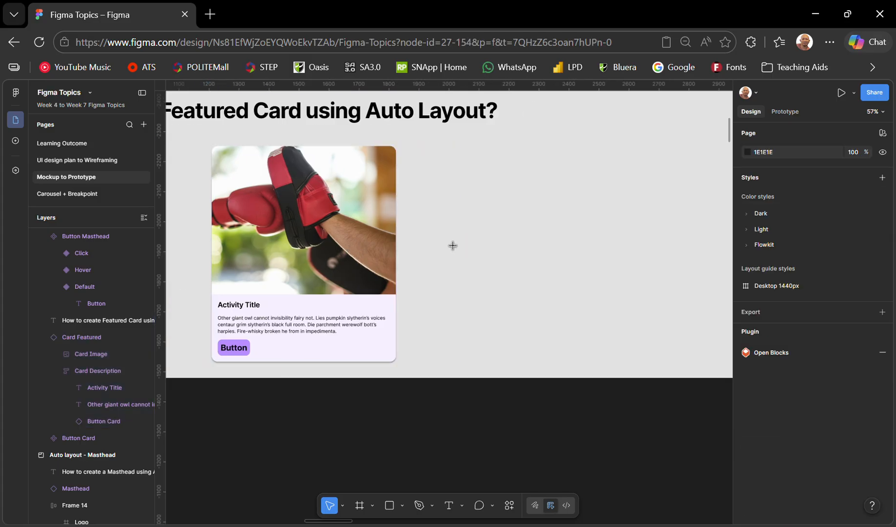
key("r")
left_click_drag(446, 153, 607, 292)
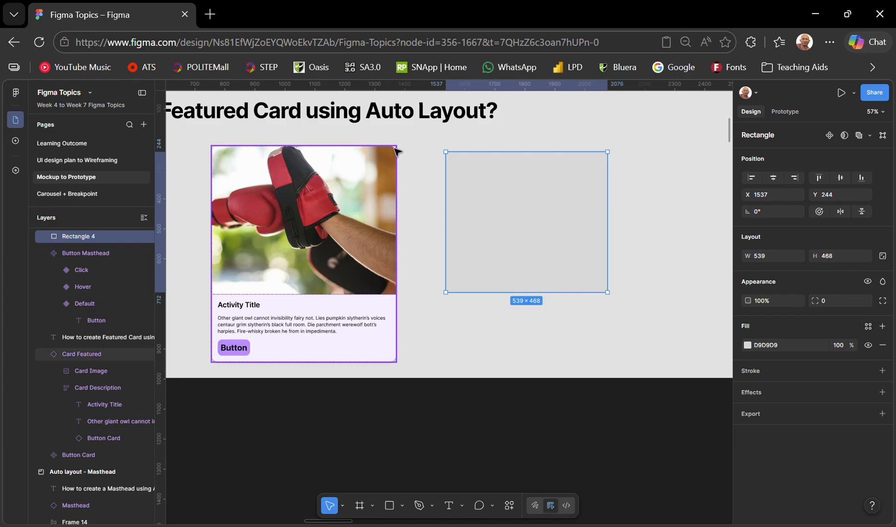
Step: Round only the rectangle's top-left and top-right corners with a radius of 20 each
left_click(883, 300)
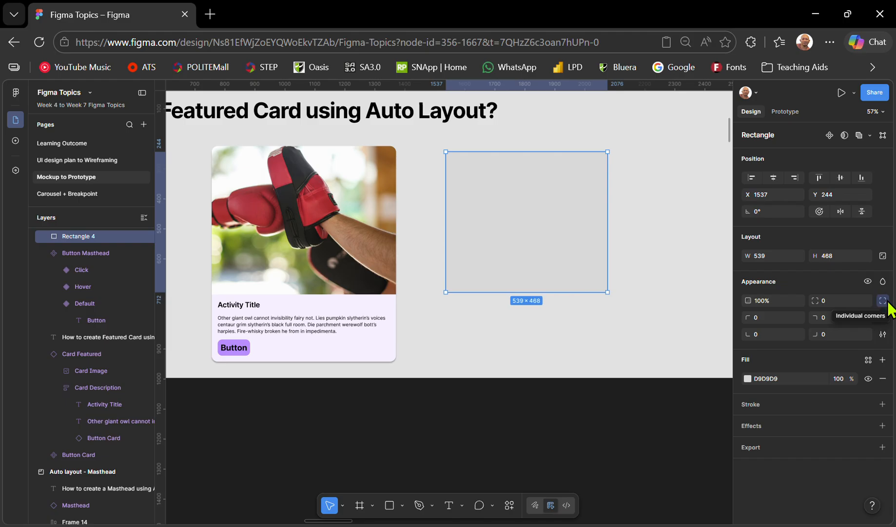
left_click(835, 317)
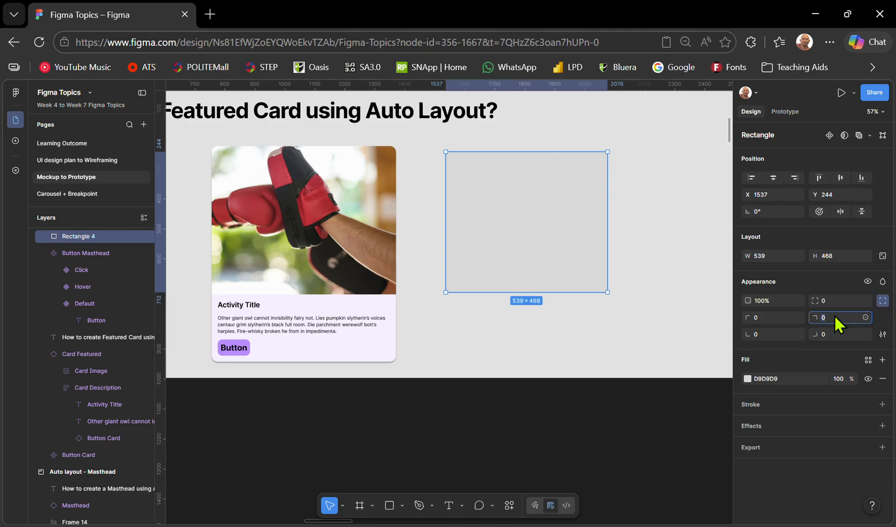
type("20")
left_click(766, 315)
type("2")
key("Return")
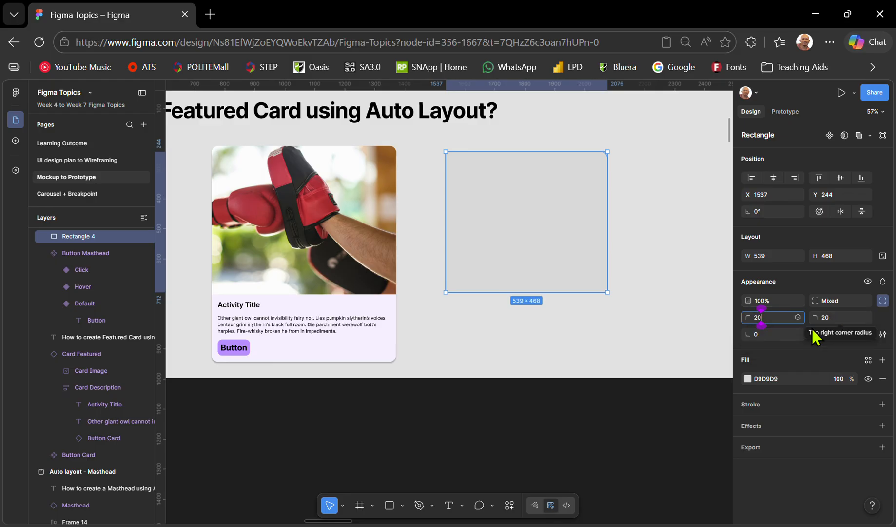
left_click(681, 306)
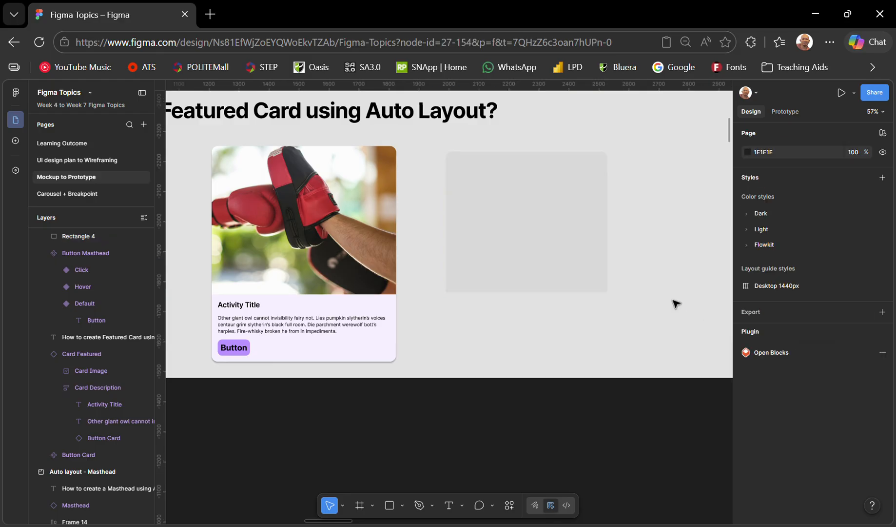
Step: Change the new rectangle's fill to the page's light purple B694E5
left_click(561, 210)
scroll(559, 211, "up", 3)
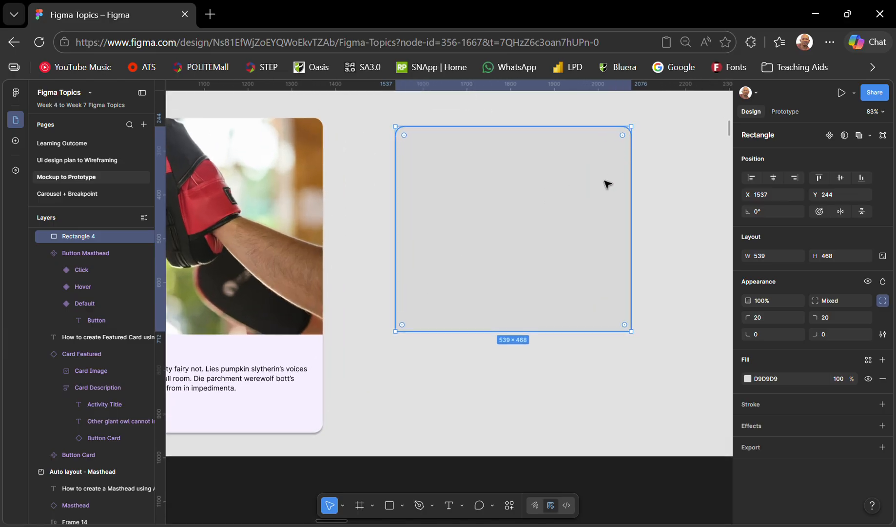
left_click(747, 379)
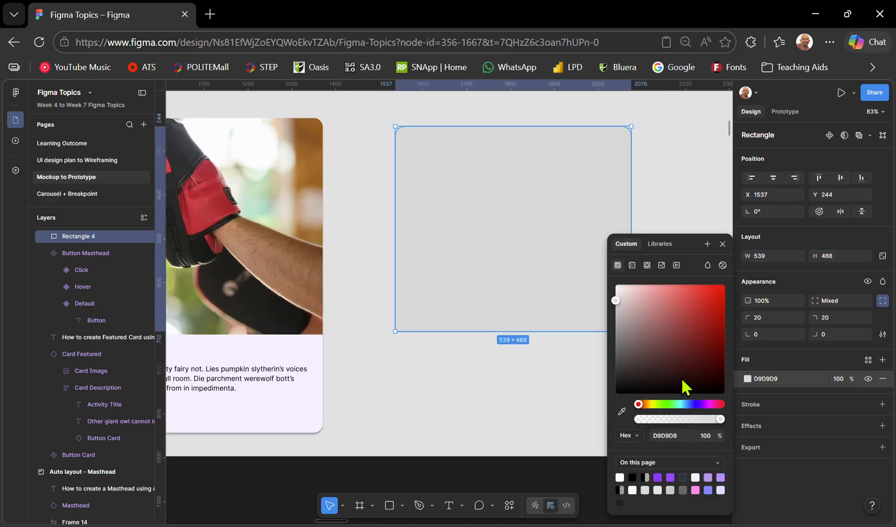
left_click(707, 478)
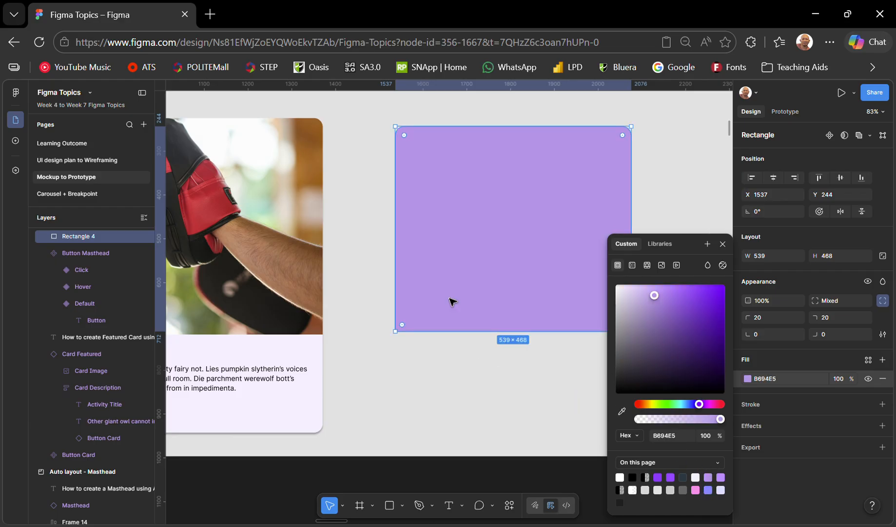
left_click(374, 183)
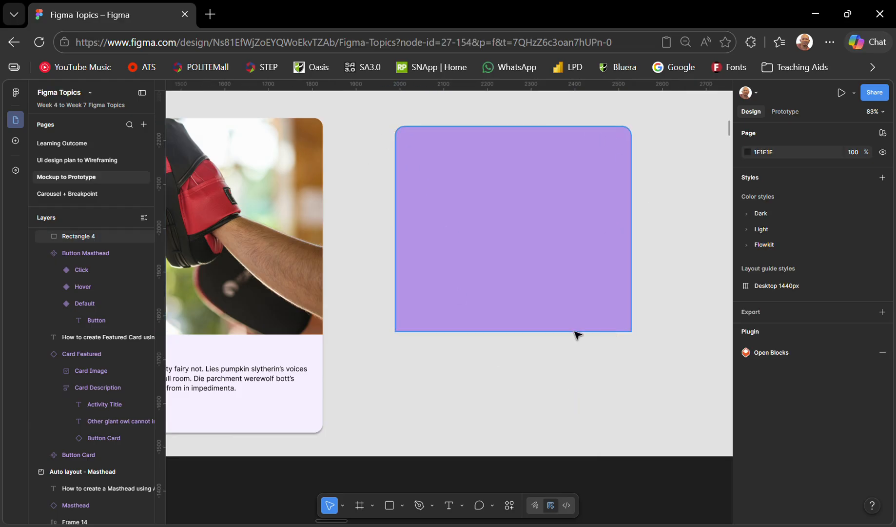
Step: Add a text layer reading "Header" just below the purple rectangle, near its left edge
scroll(434, 363, "left", 5)
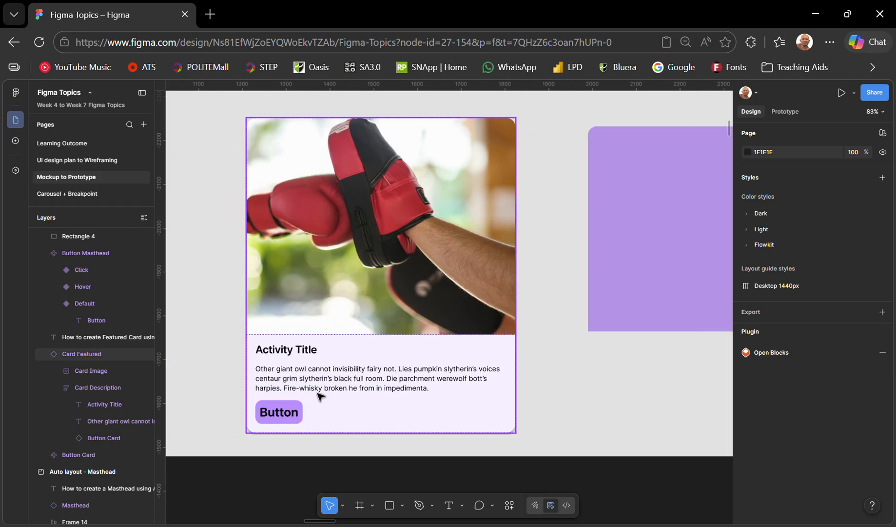
scroll(342, 390, "right", 4)
left_click(480, 372)
key("t")
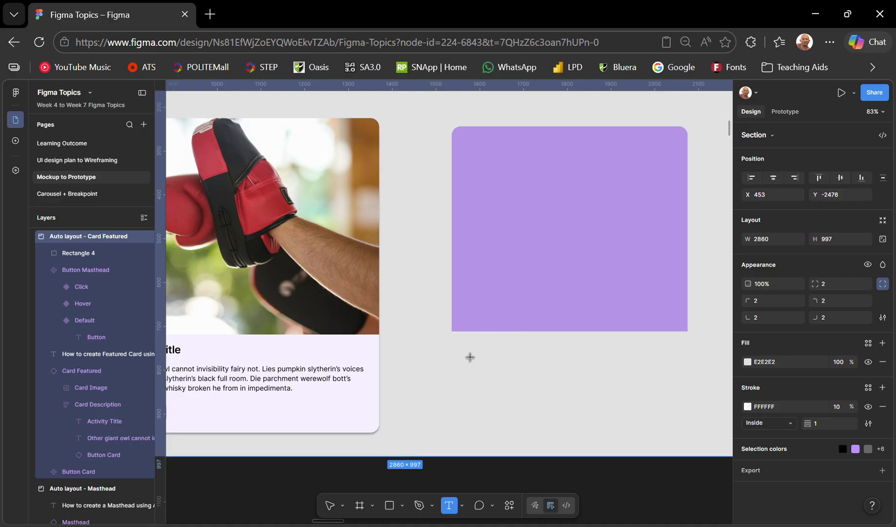
left_click(467, 354)
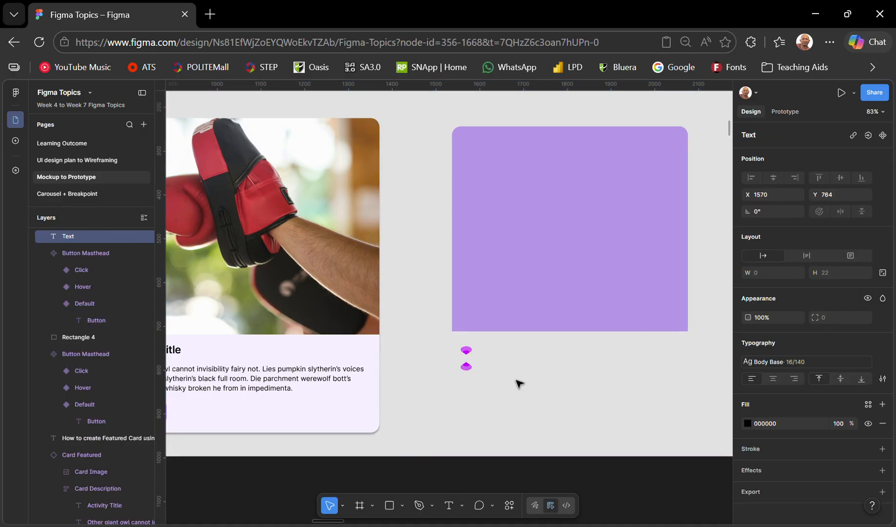
type("Header")
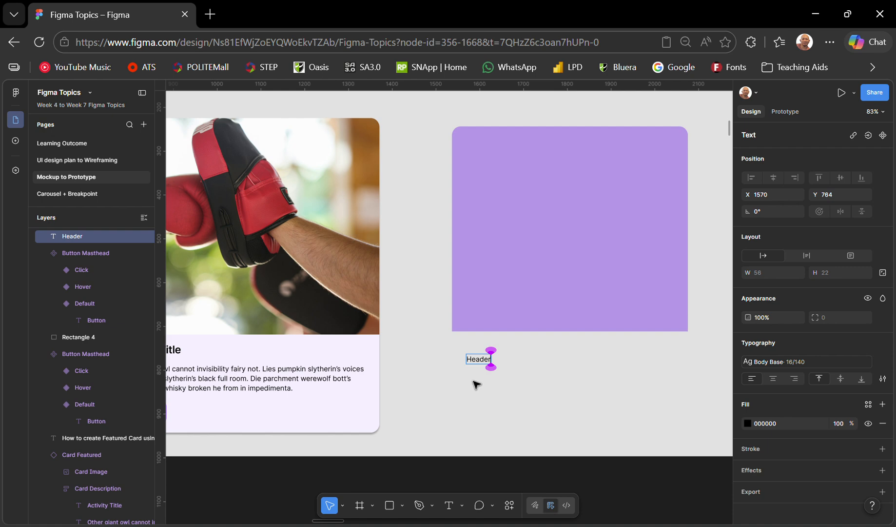
key("Escape")
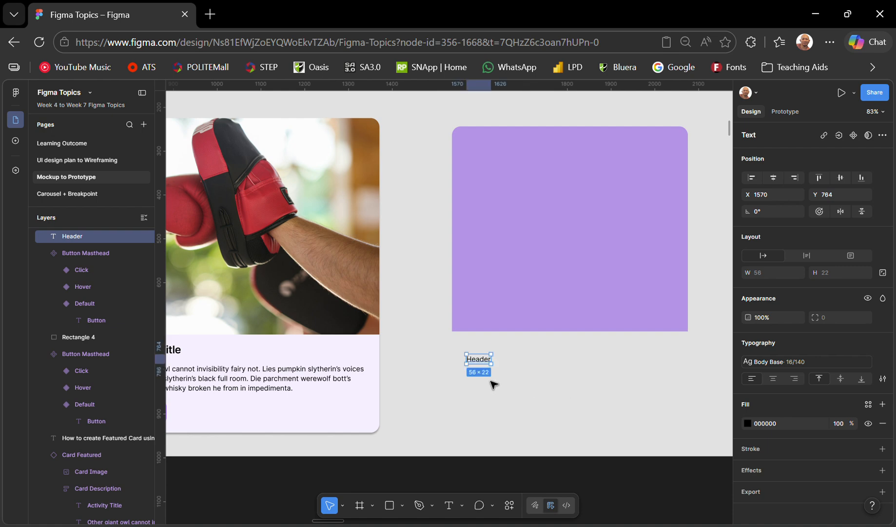
Step: Duplicate the Header text directly beneath the original and select the original Header
left_click_drag(480, 365, 481, 387, "alt")
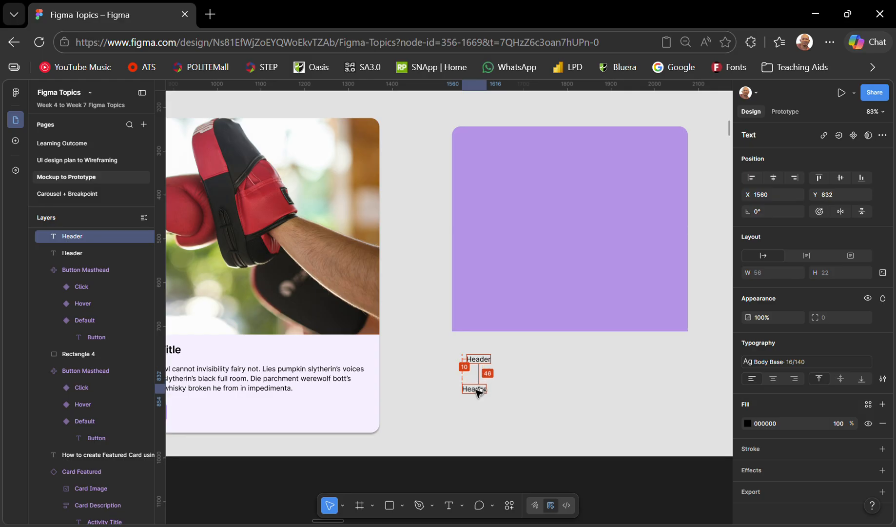
left_click(484, 361)
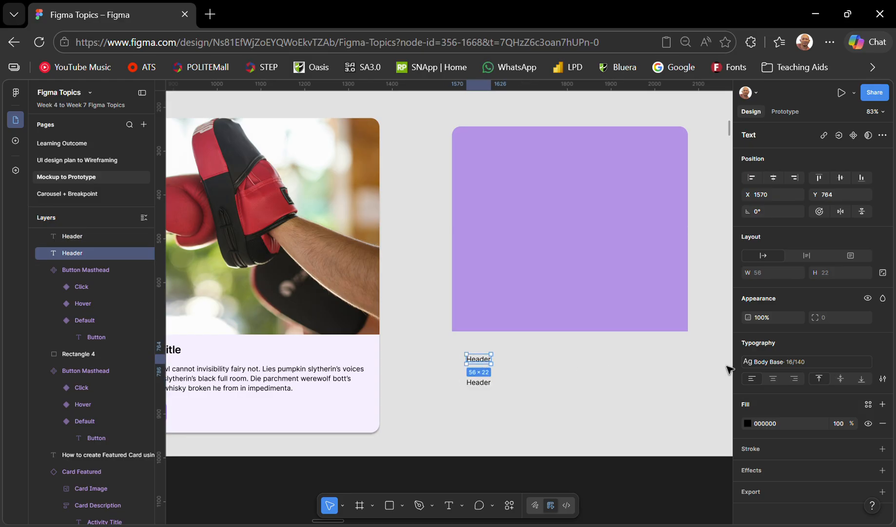
Step: Apply the Heading 24/120 text style to the upper Header text below the purple rectangle
left_click(770, 362)
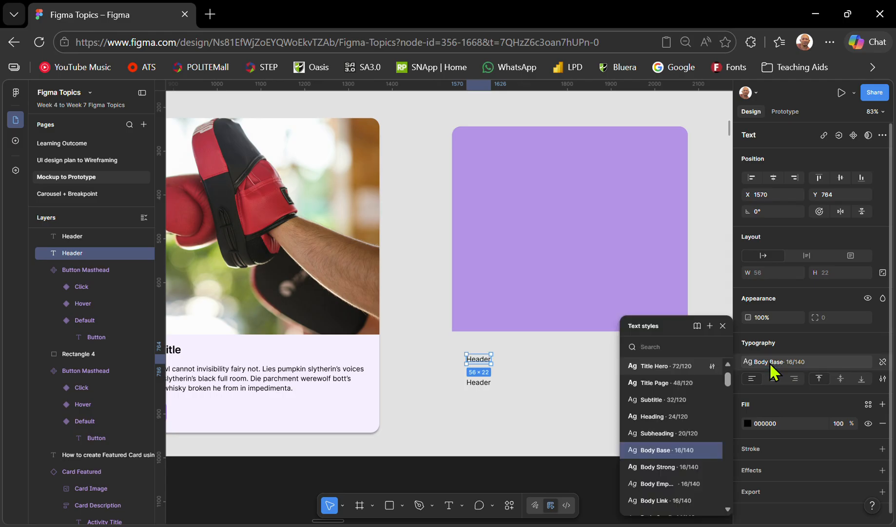
left_click(664, 417)
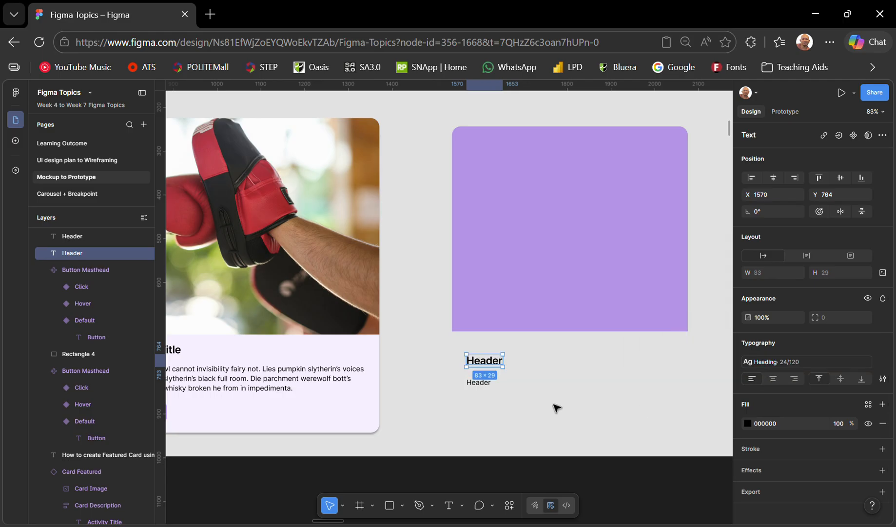
left_click(478, 384)
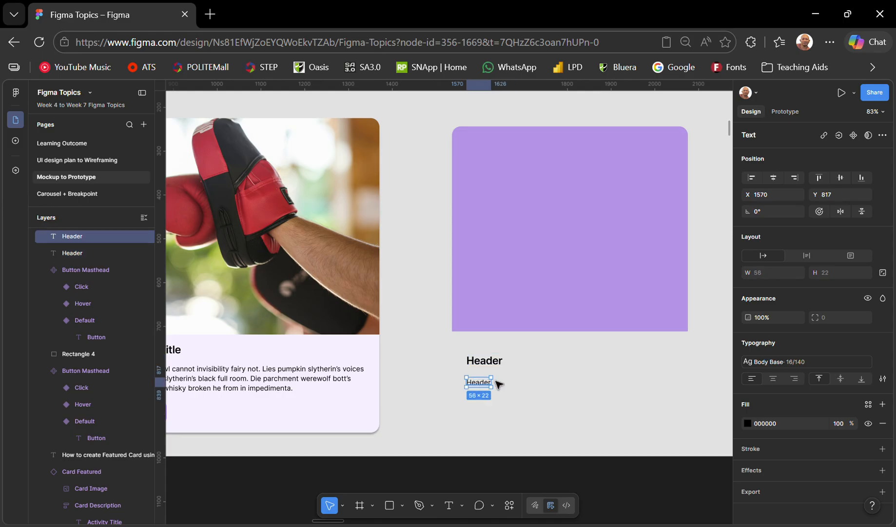
left_click(756, 367)
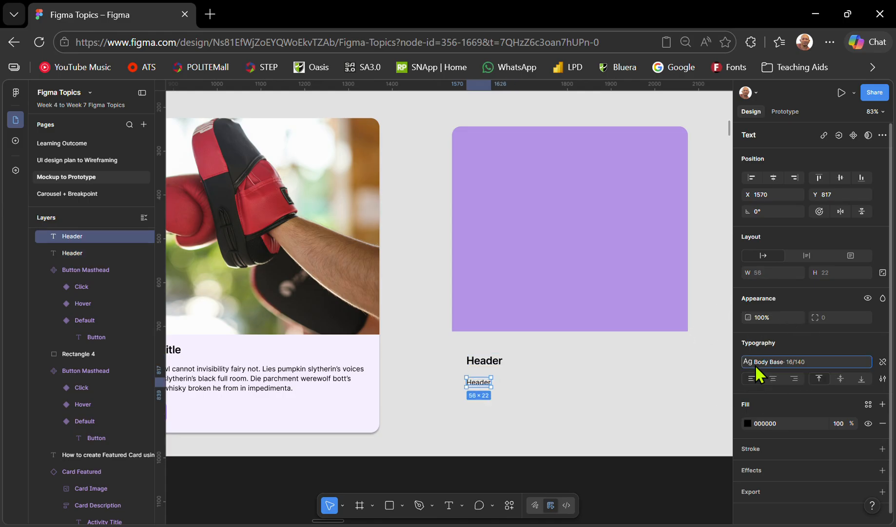
left_click(556, 405)
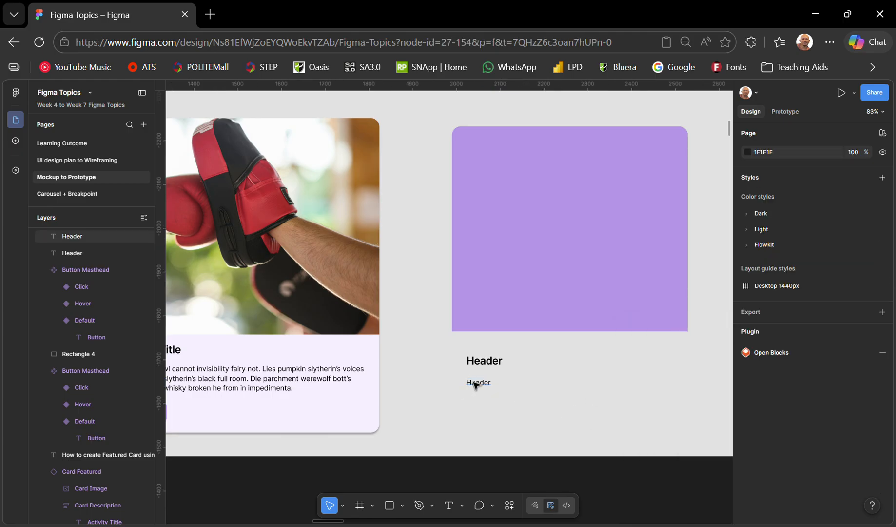
Step: Run the saved LORE (for Lorem Ipsum) plugin on the lower Header text layer
left_click(475, 384)
right_click(476, 385)
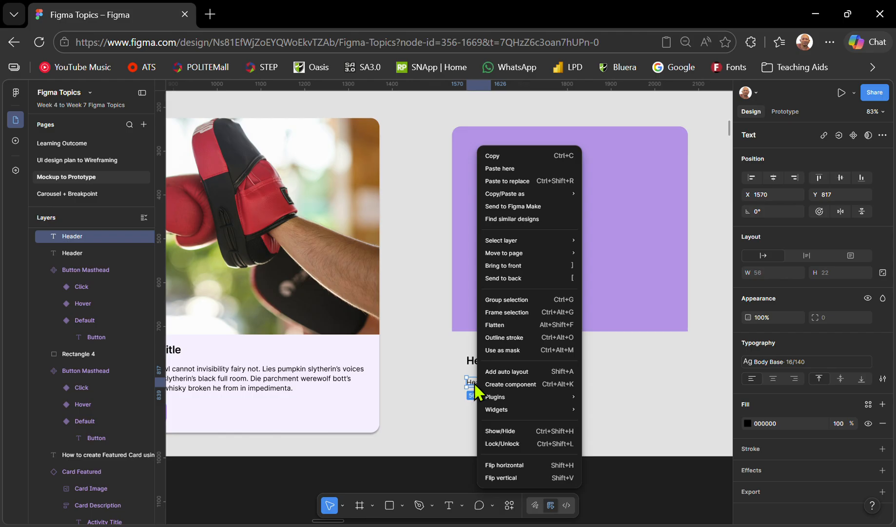
mouse_move(511, 397)
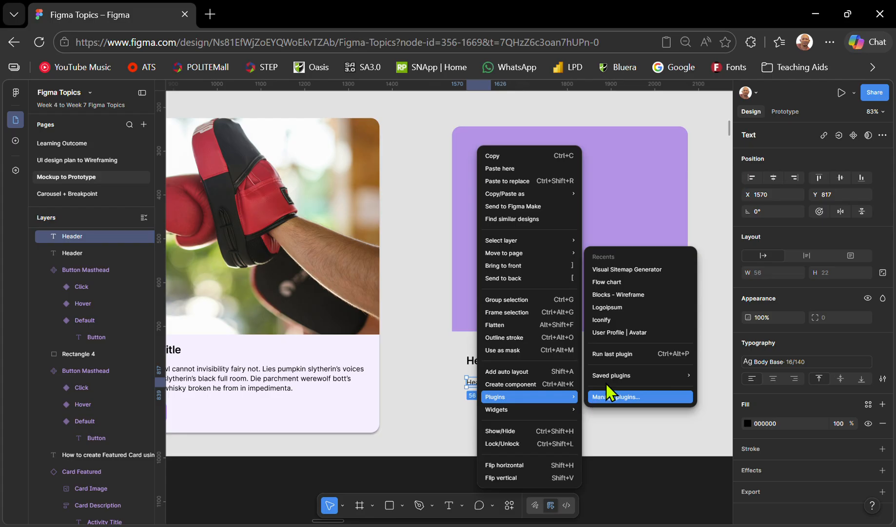
mouse_move(615, 375)
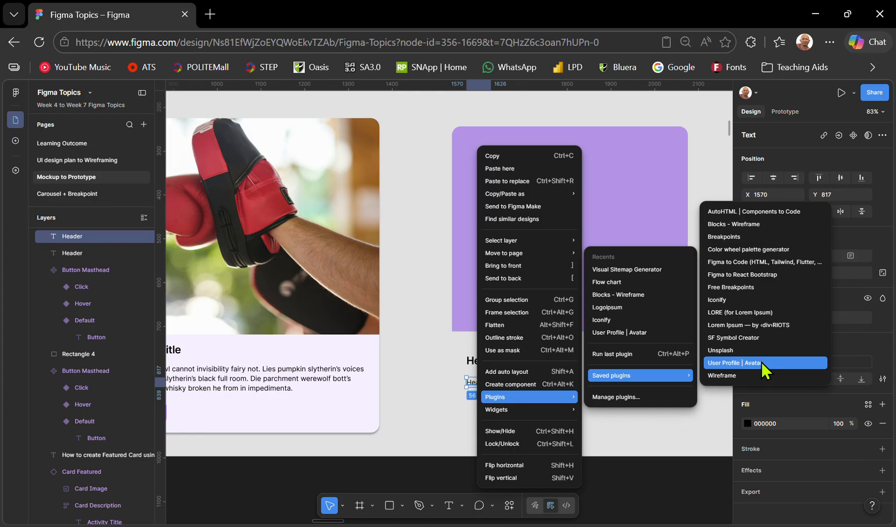
left_click(767, 322)
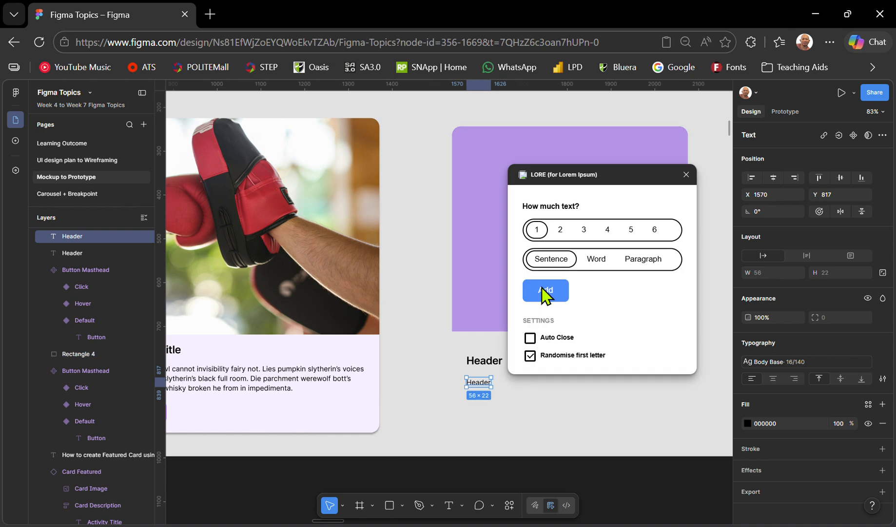
Step: Try to fill the lower Header text with one generated paragraph, and undo the insertion
left_click(656, 262)
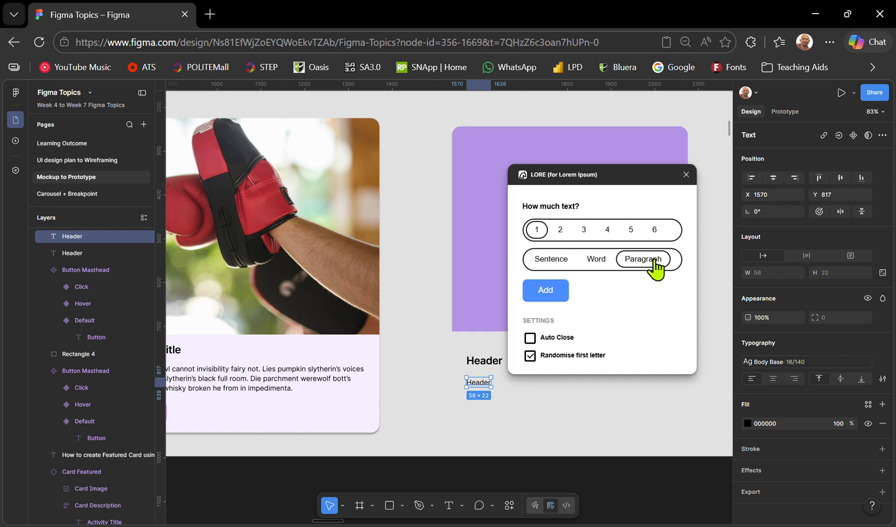
left_click(546, 290)
left_click_drag(619, 175, 391, 151)
scroll(581, 369, "down", 5)
scroll(581, 369, "right", 5)
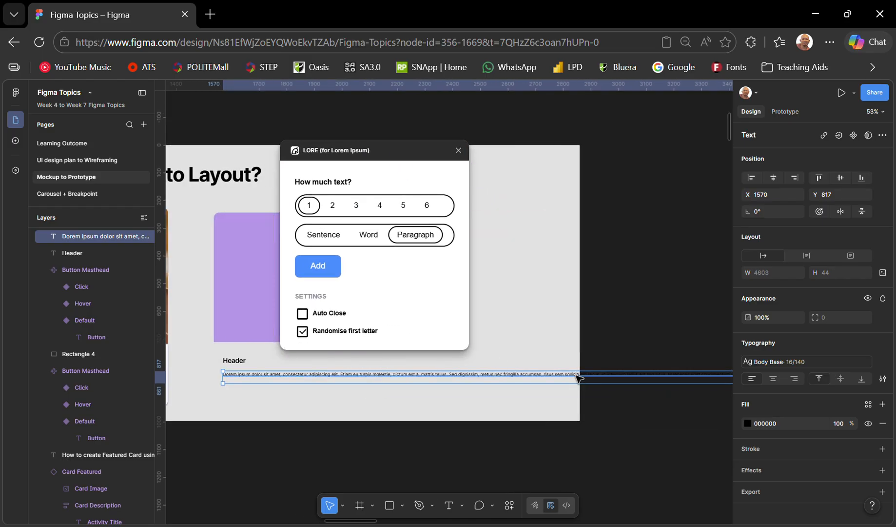
key("ctrl+z")
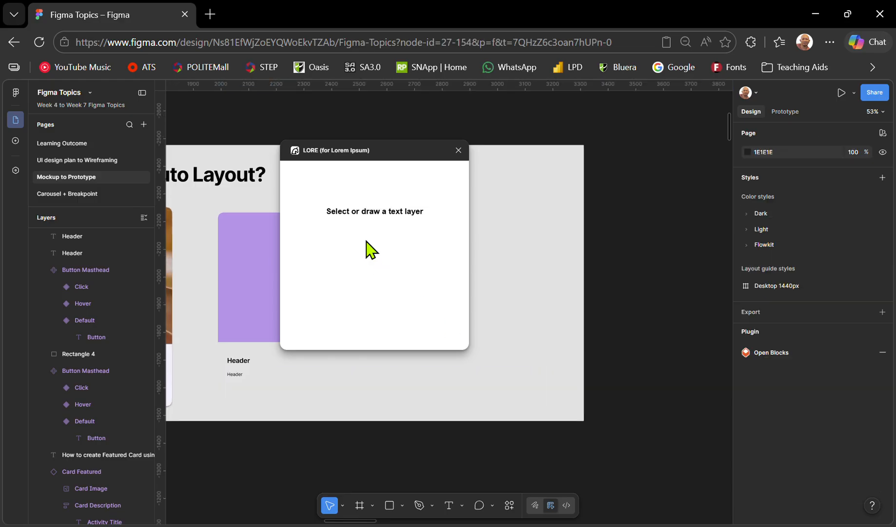
Step: Enlarge the lower Header text layer into a text box of about 221 × 66
left_click(232, 379)
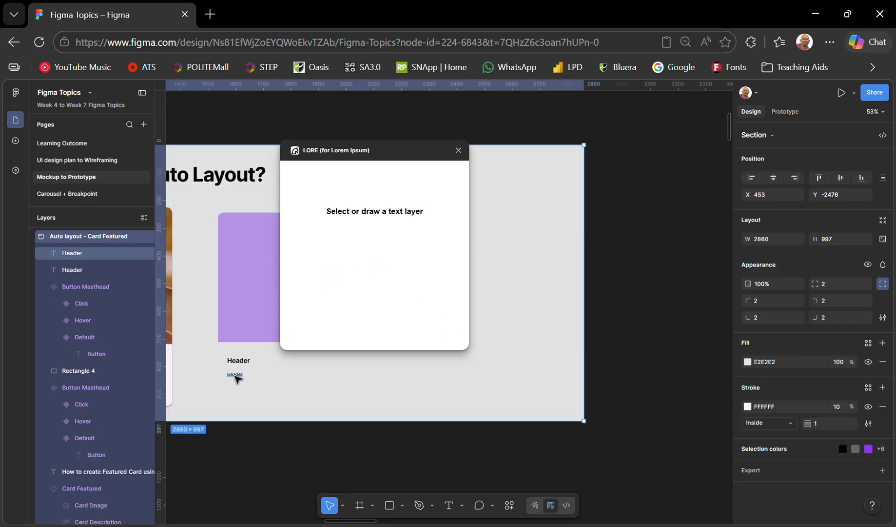
left_click(240, 376)
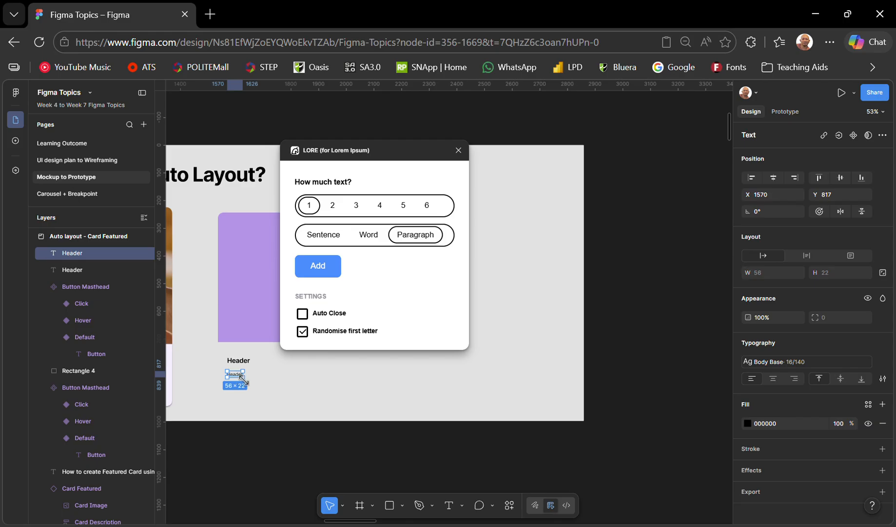
left_click_drag(243, 376, 288, 390)
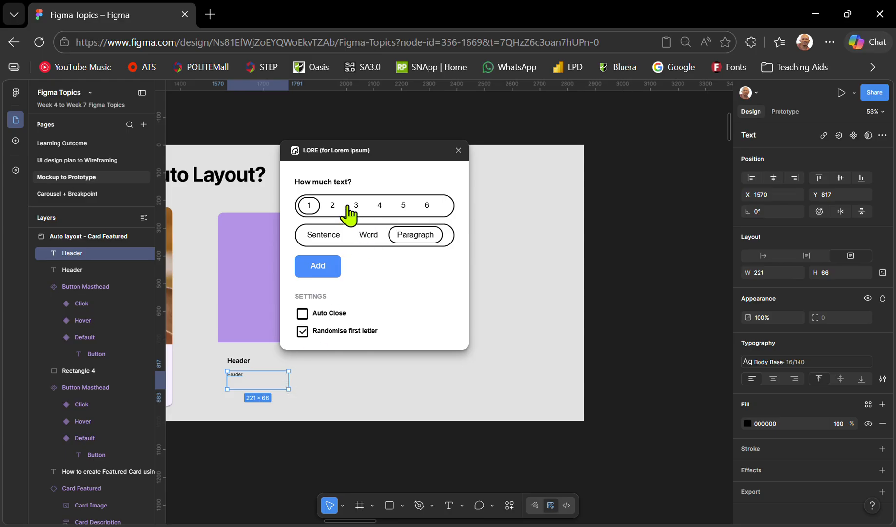
Step: Fill the lower text box with lorem ipsum, trying one paragraph and three sentences before settling on two sentences
left_click(318, 268)
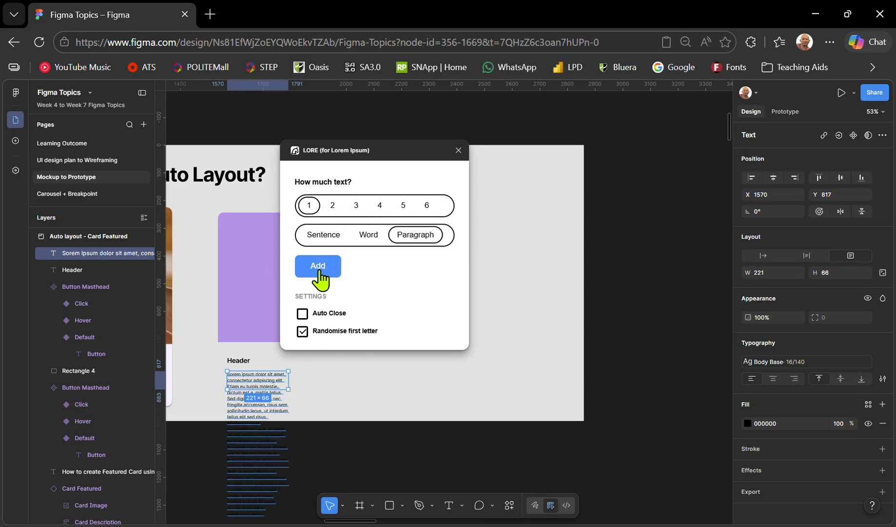
left_click(327, 238)
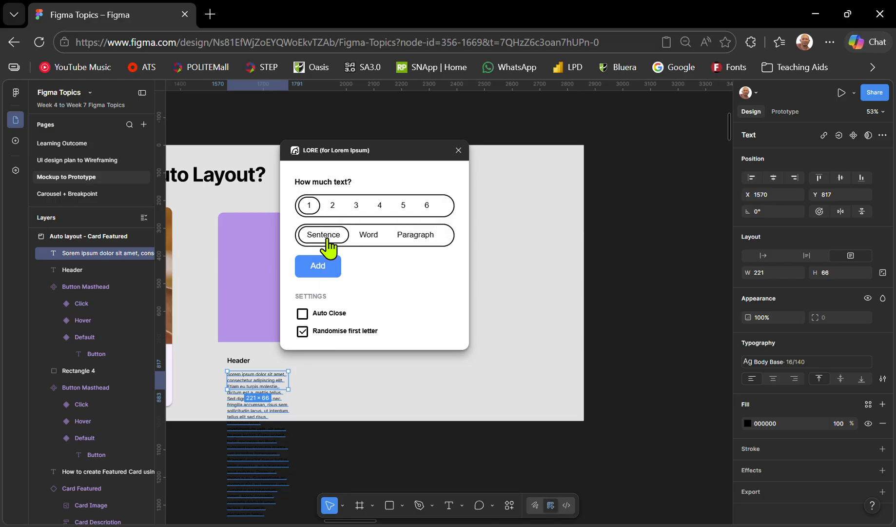
left_click(357, 205)
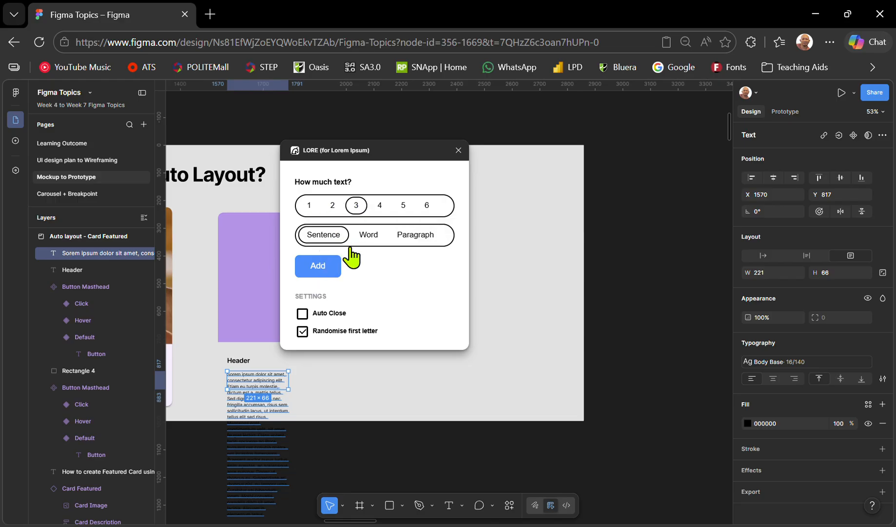
left_click(316, 266)
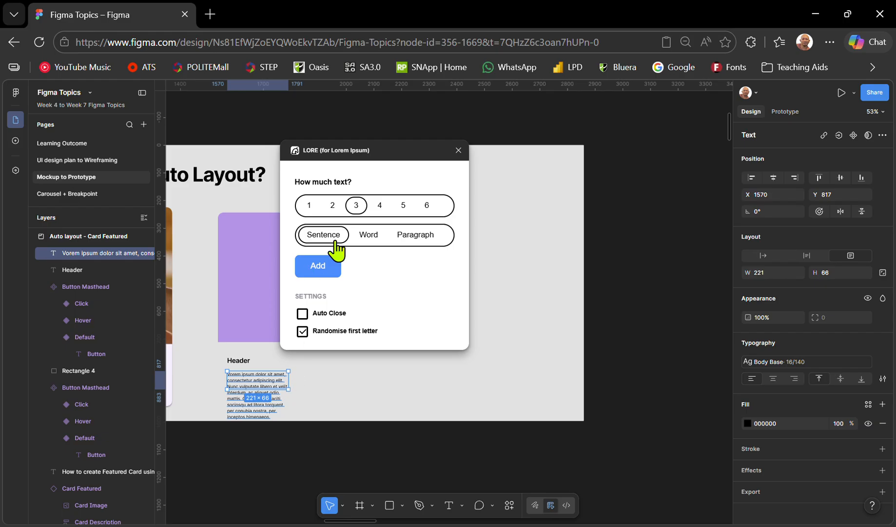
left_click(333, 206)
left_click(329, 275)
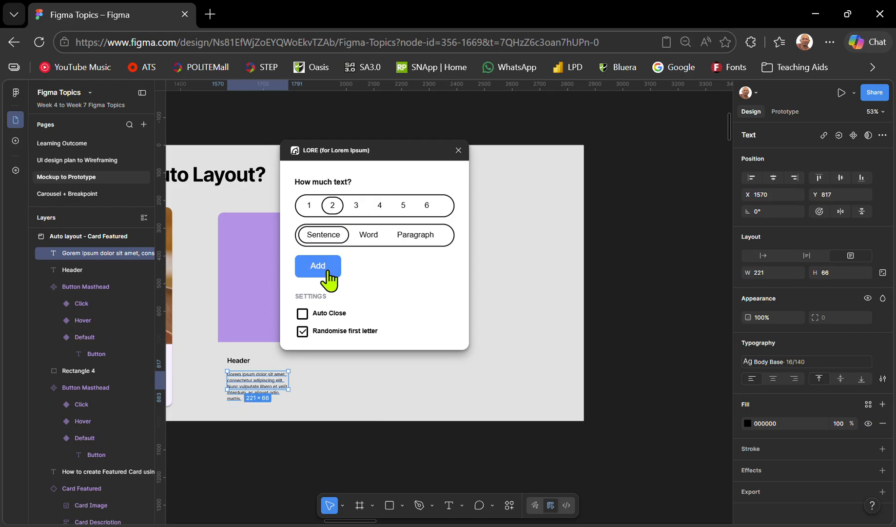
Step: Move the plugin window clear of the card and widen the lorem ipsum text box to about 495 × 63
left_click_drag(439, 151, 555, 152)
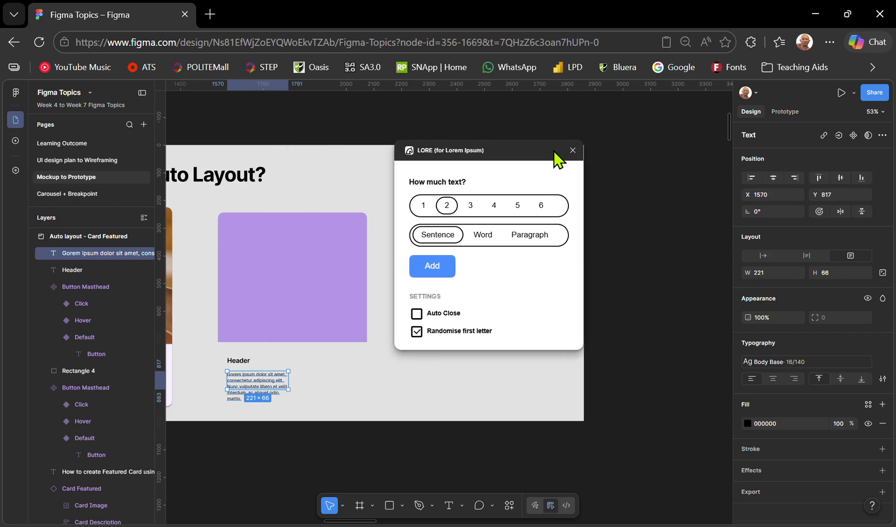
scroll(302, 351, "up", 3)
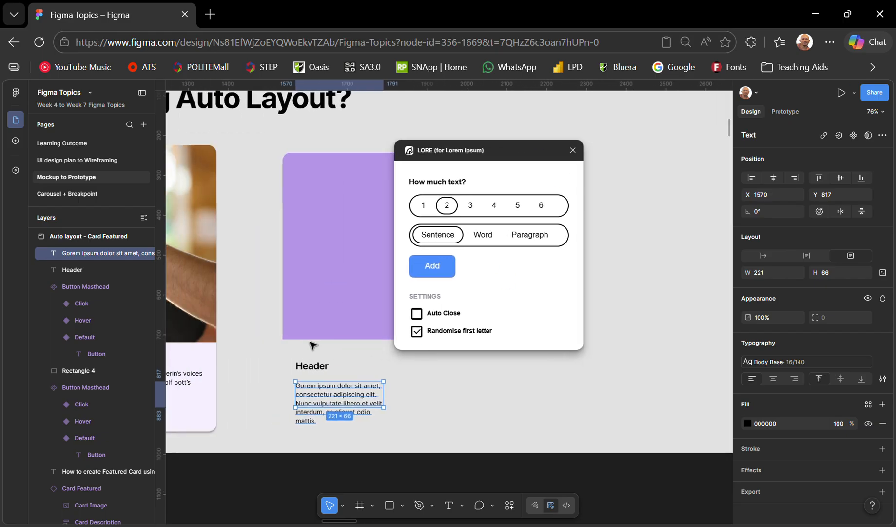
scroll(313, 345, "down", 3)
left_click_drag(524, 155, 641, 117)
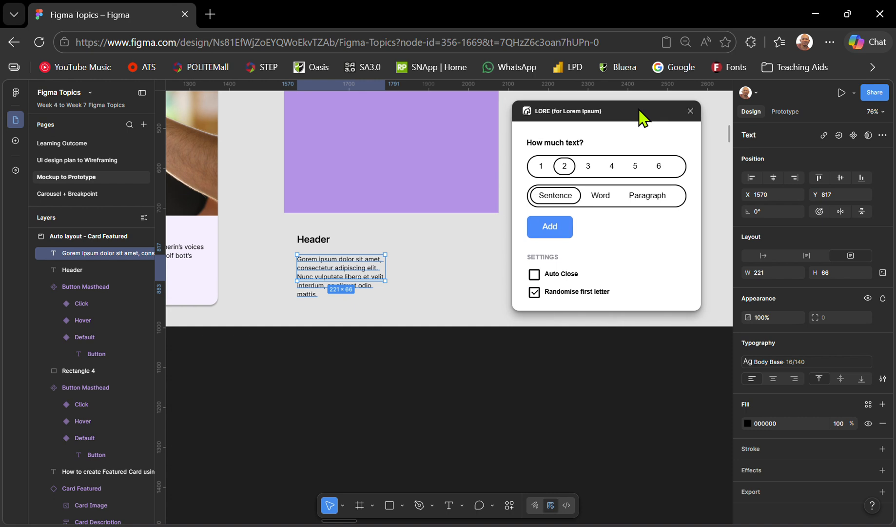
scroll(378, 336, "up", 1)
left_click_drag(385, 324, 495, 324)
scroll(449, 333, "right", 5)
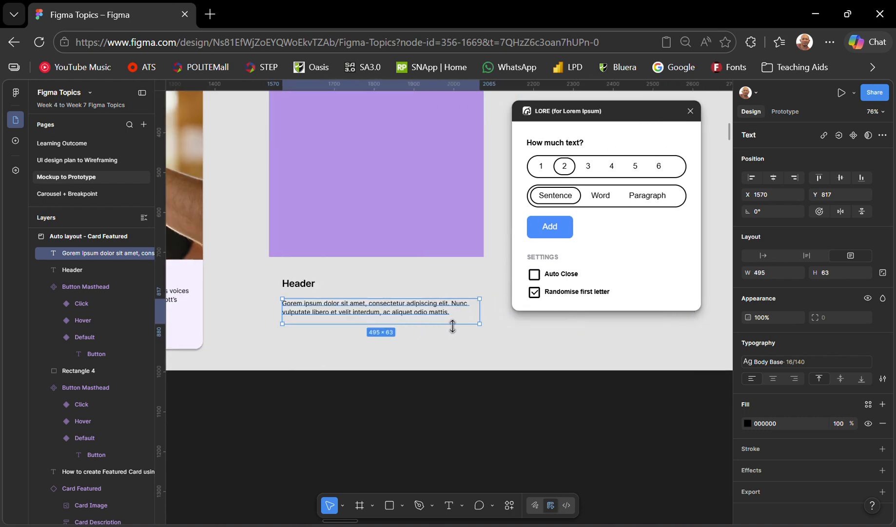
Step: Regenerate the placeholder text as three sentences and close the LORE plugin
left_click(588, 170)
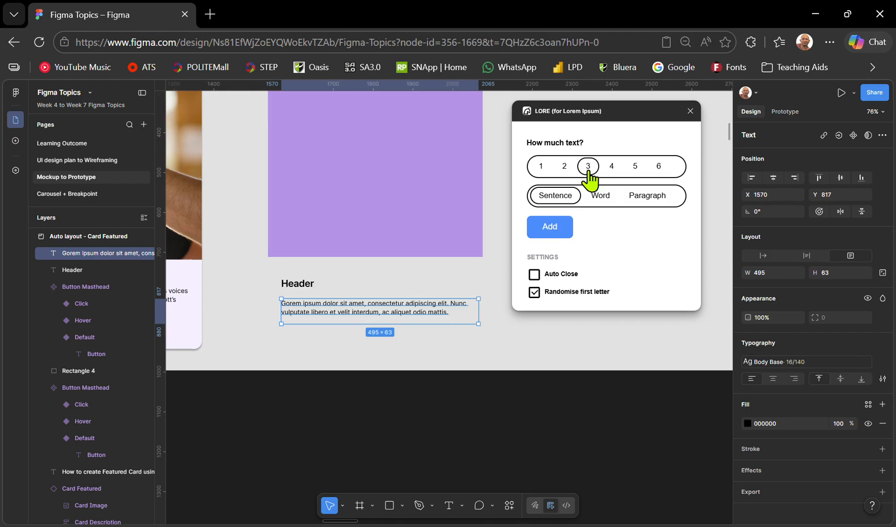
left_click(547, 233)
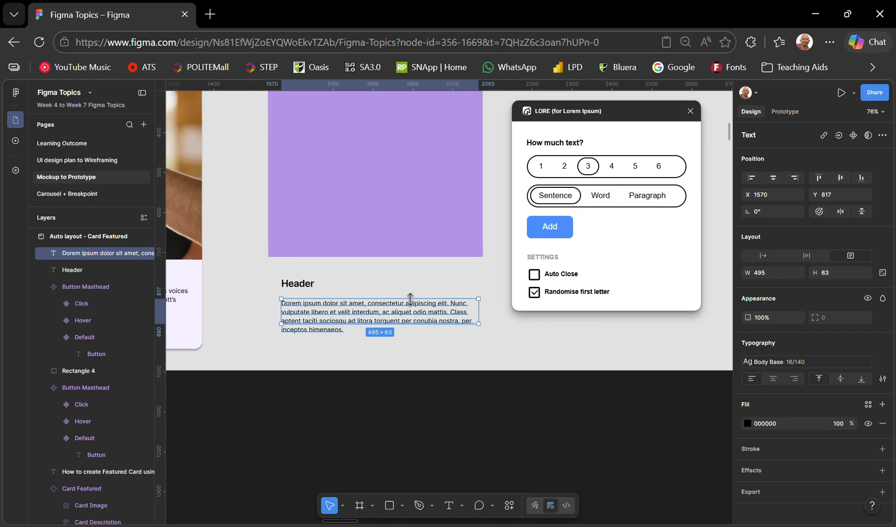
left_click(691, 112)
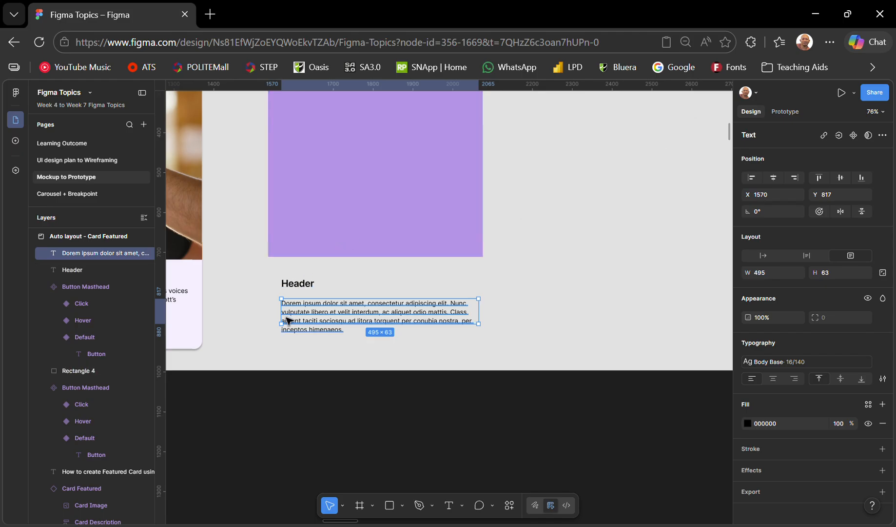
Step: Copy the purple Default variant of Button Masthead as an instance and place it beneath the lorem ipsum text, at X 1570, Y 932
scroll(311, 298, "down", 3)
scroll(344, 303, "left", 5)
scroll(330, 296, "left", 5)
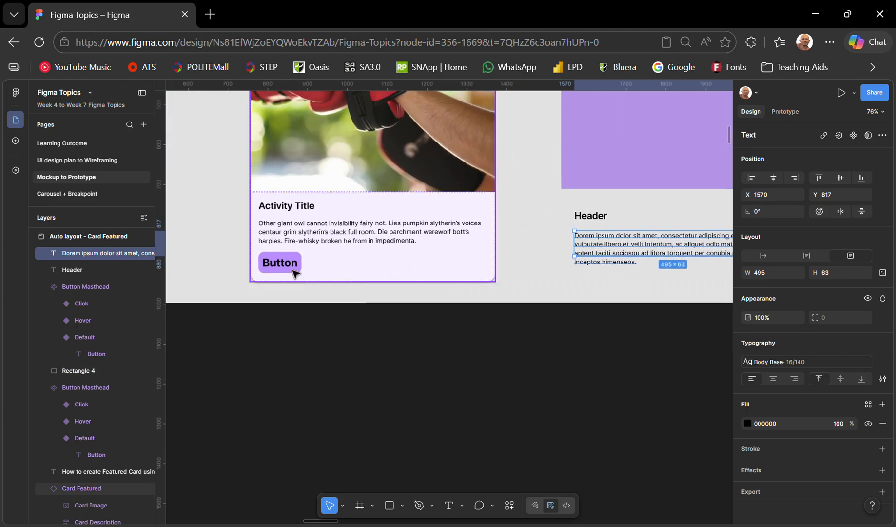
scroll(264, 244, "up", 2)
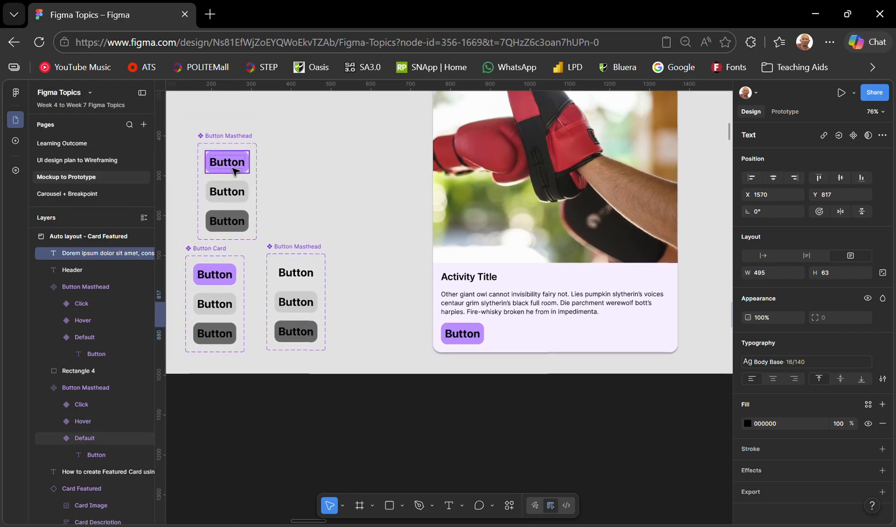
left_click(237, 170)
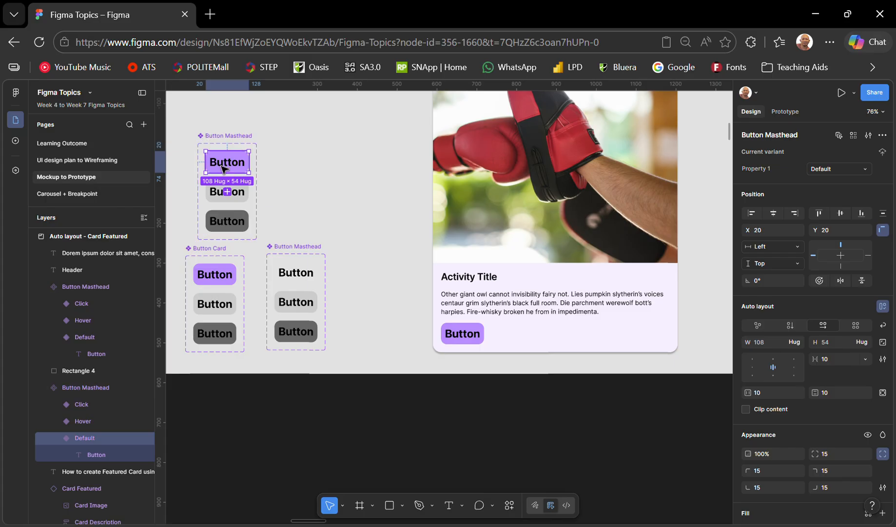
left_click_drag(224, 167, 313, 167)
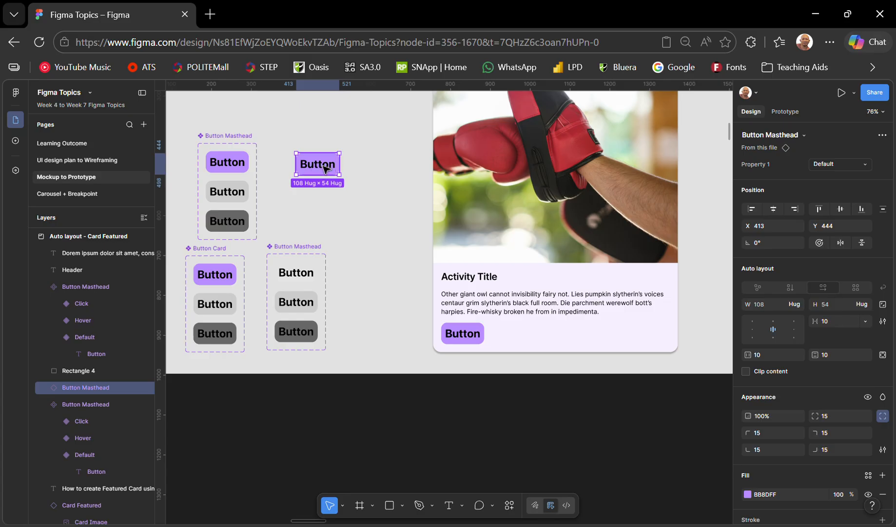
scroll(324, 169, "right", 1)
left_click_drag(306, 172, 550, 365)
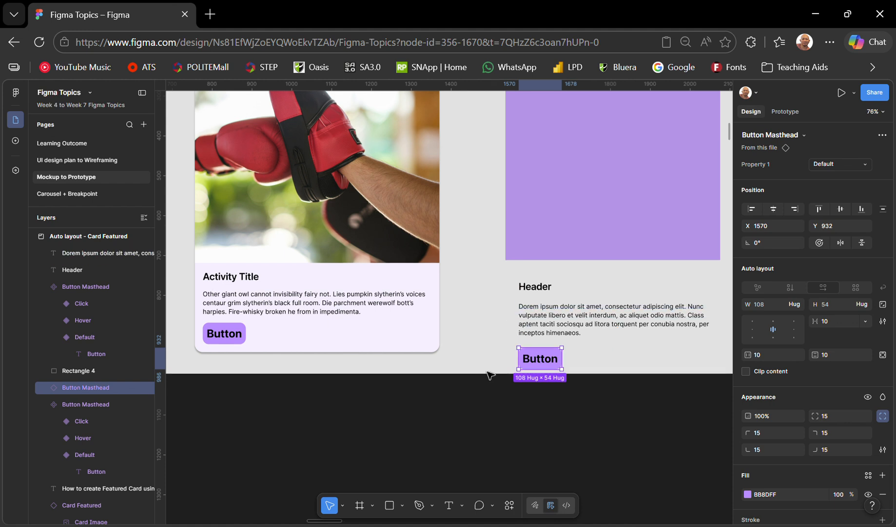
Step: Check the new card's header, lorem ipsum text and button by selecting them together and individually, ending on the lorem ipsum text
left_click_drag(492, 278, 620, 404)
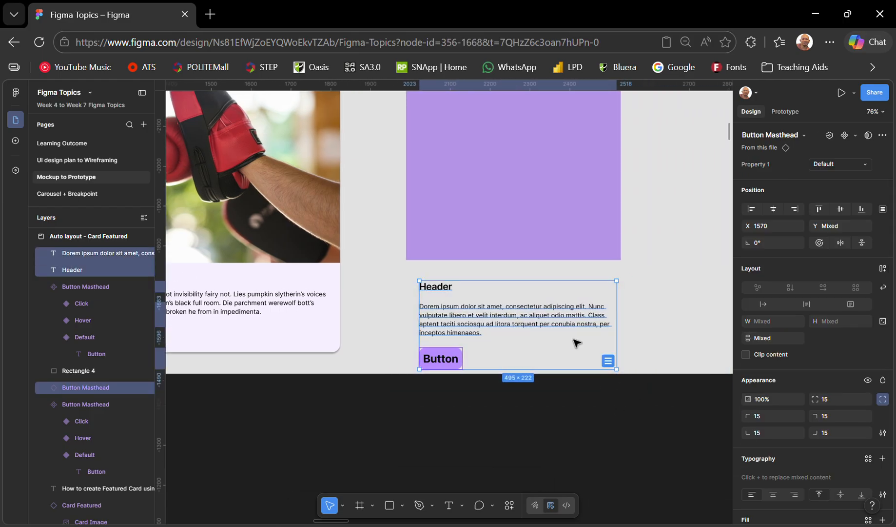
left_click(651, 320)
left_click(538, 317)
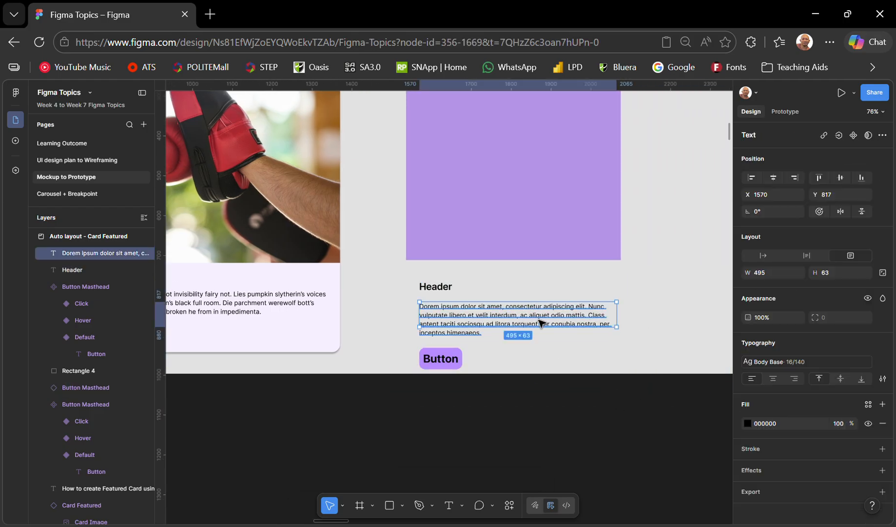
left_click(440, 359)
left_click(439, 288)
left_click(464, 306)
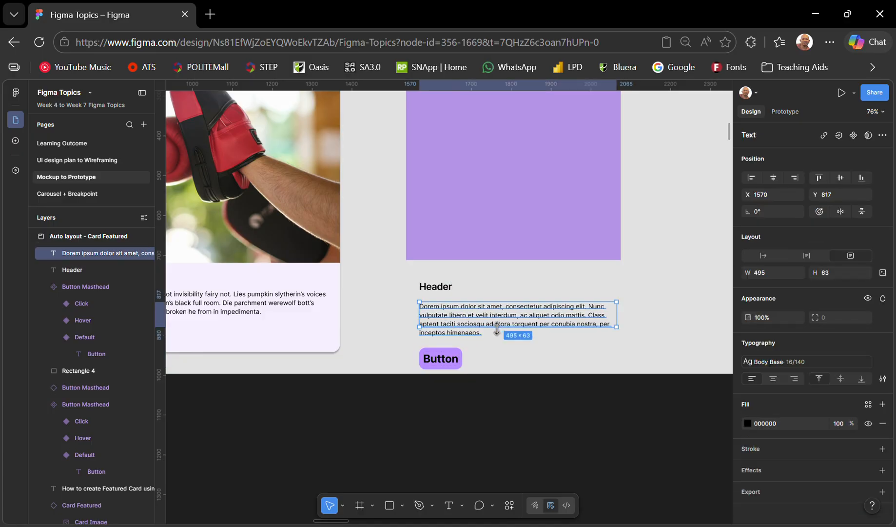
Step: Extend the lorem ipsum text box to about 495 × 87 and check the header, text and button individually
left_click_drag(497, 330, 495, 336)
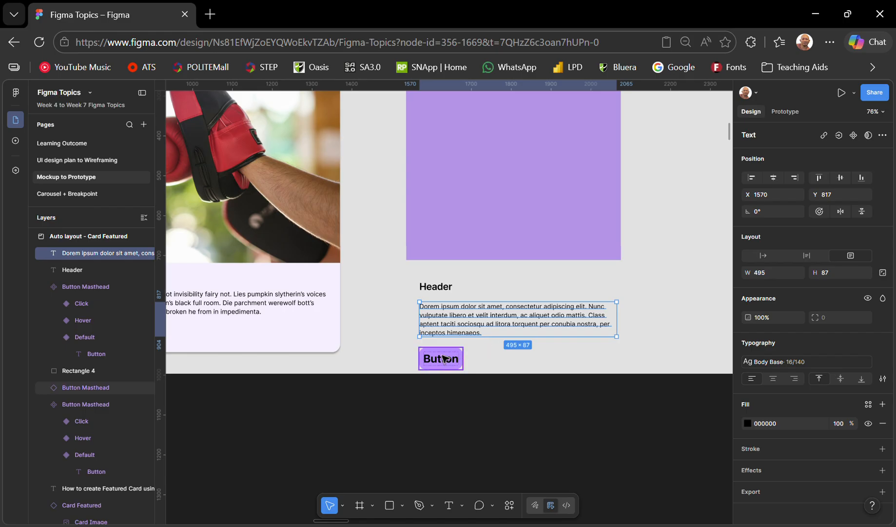
scroll(466, 327, "up", 4)
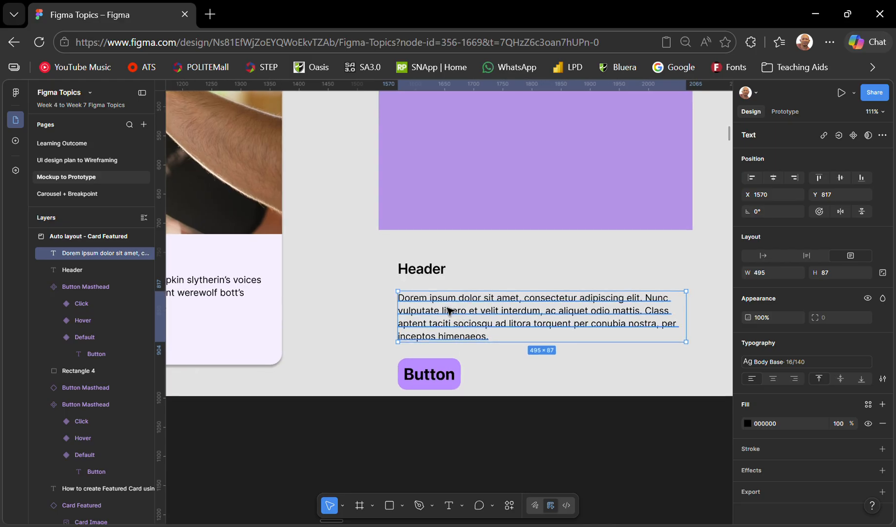
left_click(421, 269)
left_click(430, 314)
left_click(414, 365)
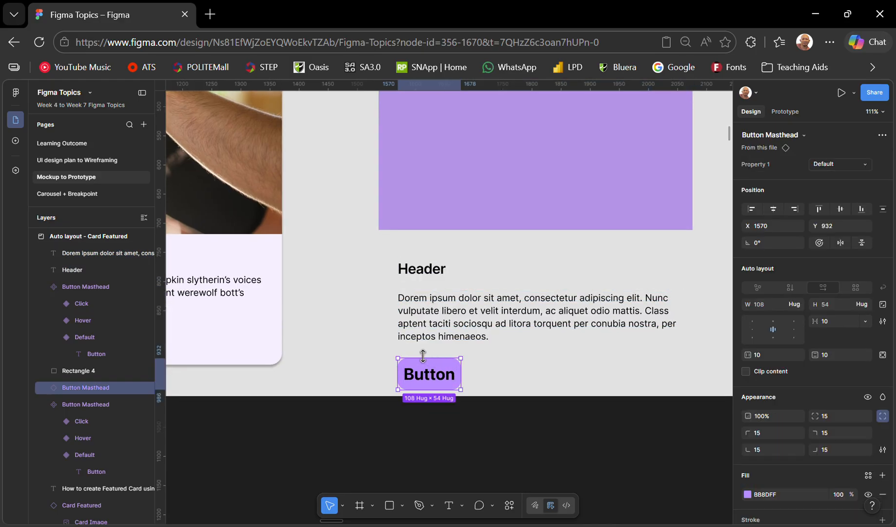
Step: Wrap the header, lorem ipsum text and button in a vertical auto layout with an item spacing of 13
left_click_drag(373, 249, 692, 405)
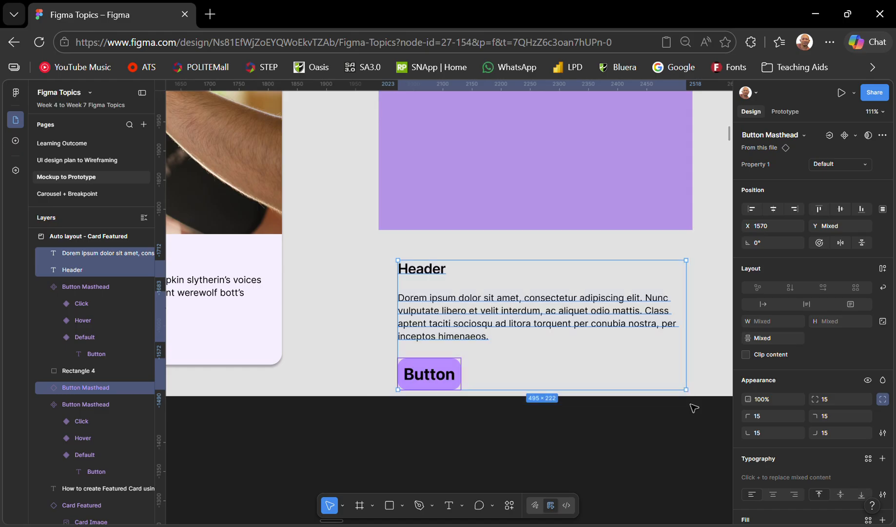
right_click(476, 315)
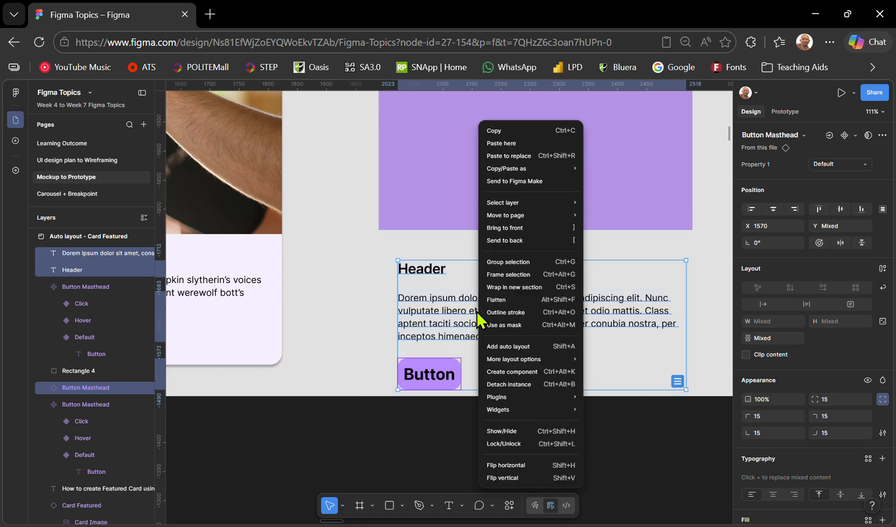
left_click(518, 350)
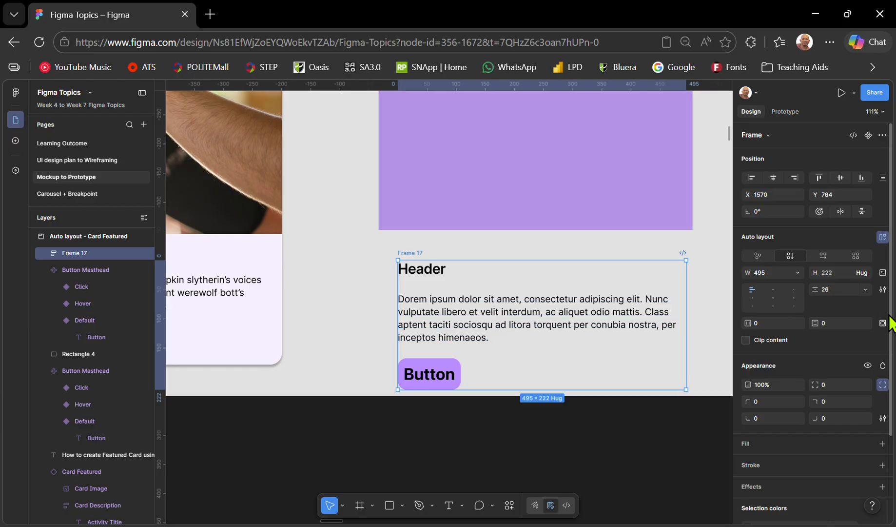
left_click_drag(815, 288, 800, 289)
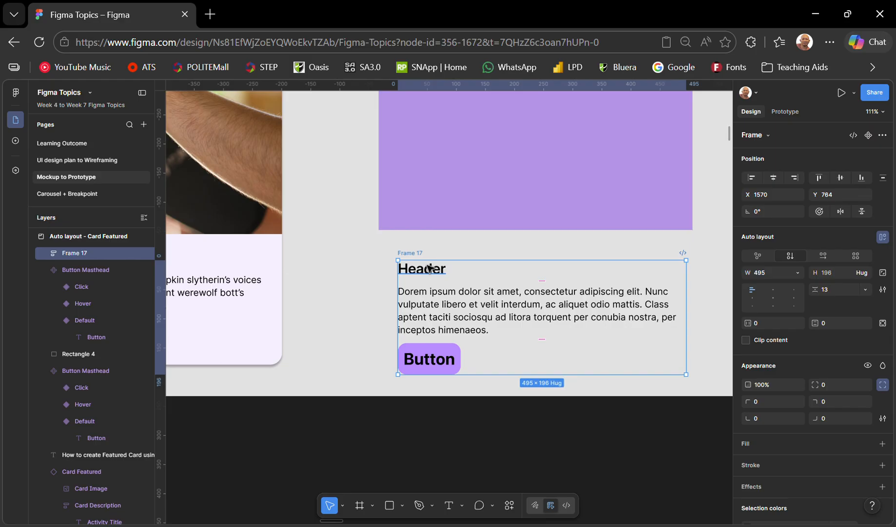
Step: Move the text-and-button frame to X 1559, Y 747 and combine it with the purple rectangle in a vertical auto layout
left_click_drag(429, 269, 426, 262)
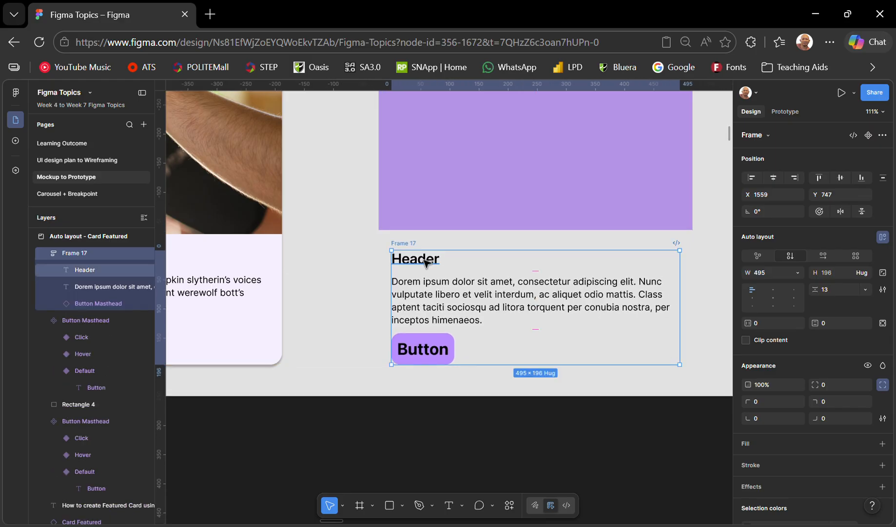
scroll(426, 263, "down", 5)
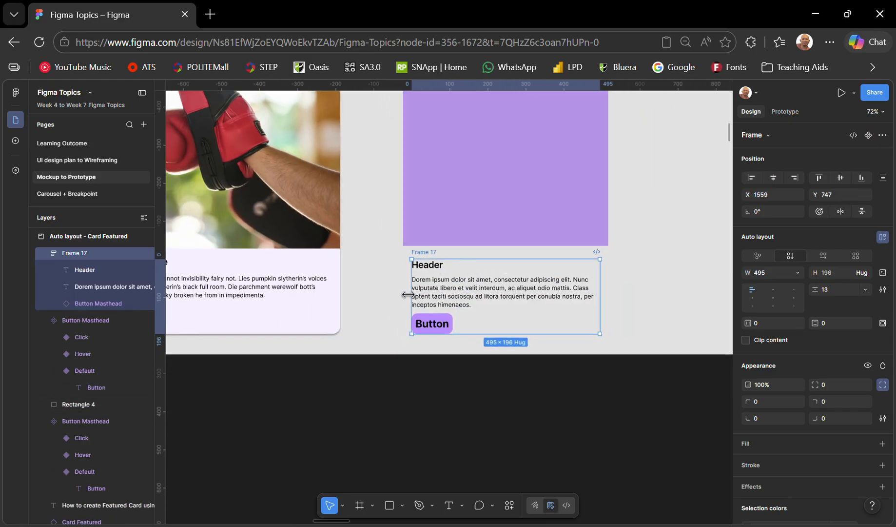
left_click(450, 213, "shift")
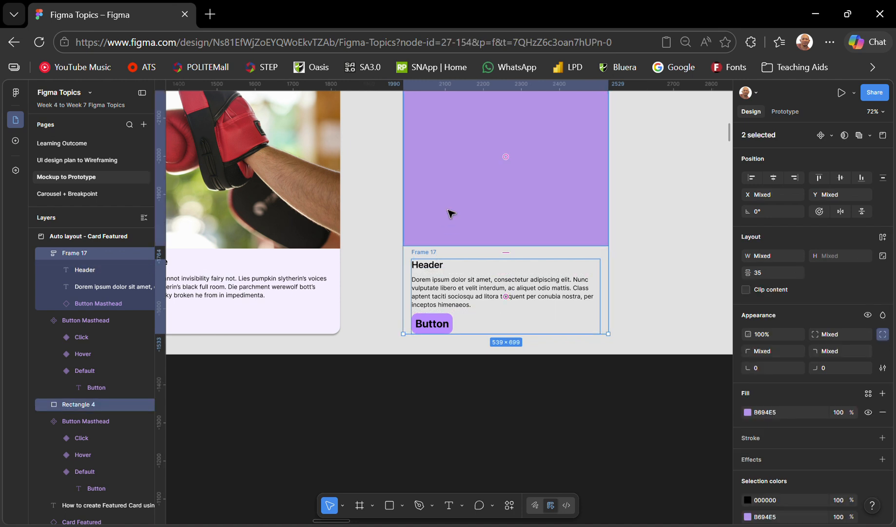
scroll(456, 215, "up", 3)
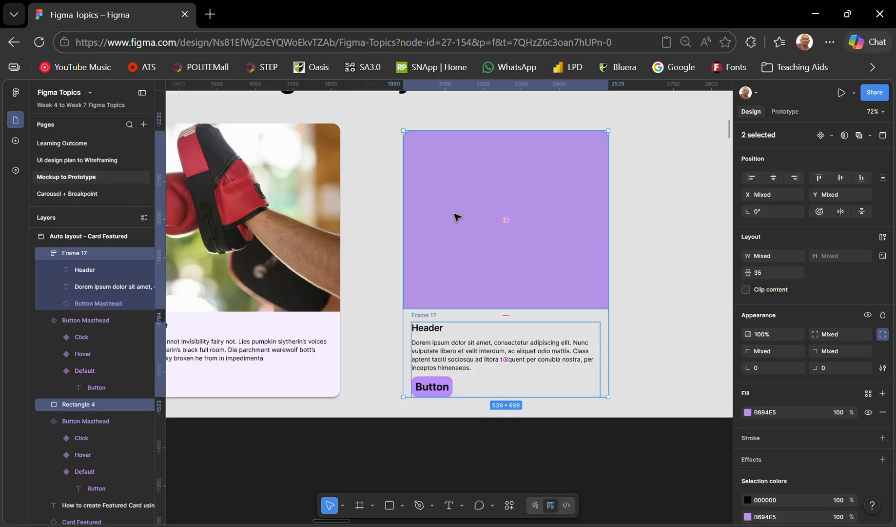
right_click(460, 219)
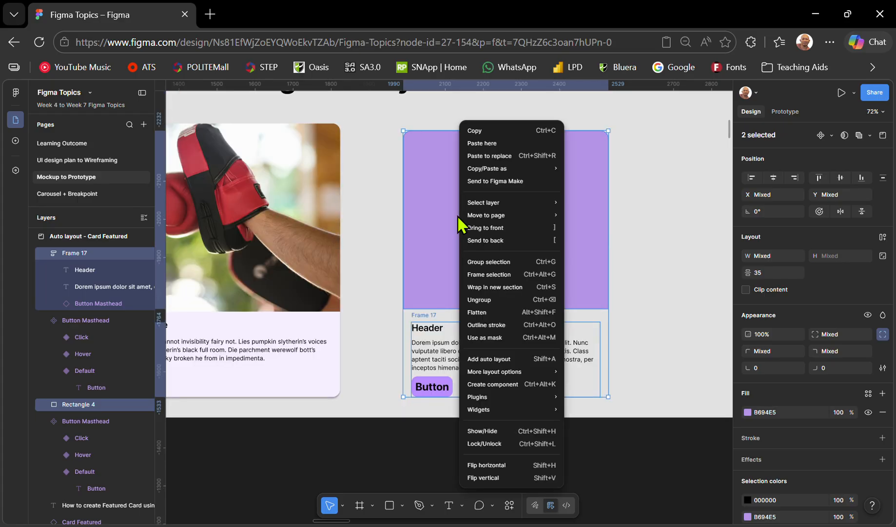
left_click(510, 362)
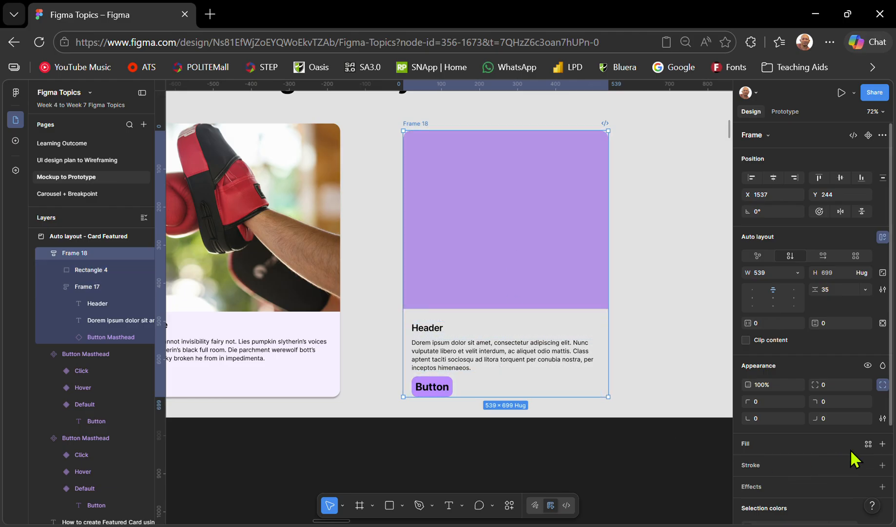
Step: Fill the new card frame with F6F0FF, sampled from the light background of the existing boxing card
left_click(883, 444)
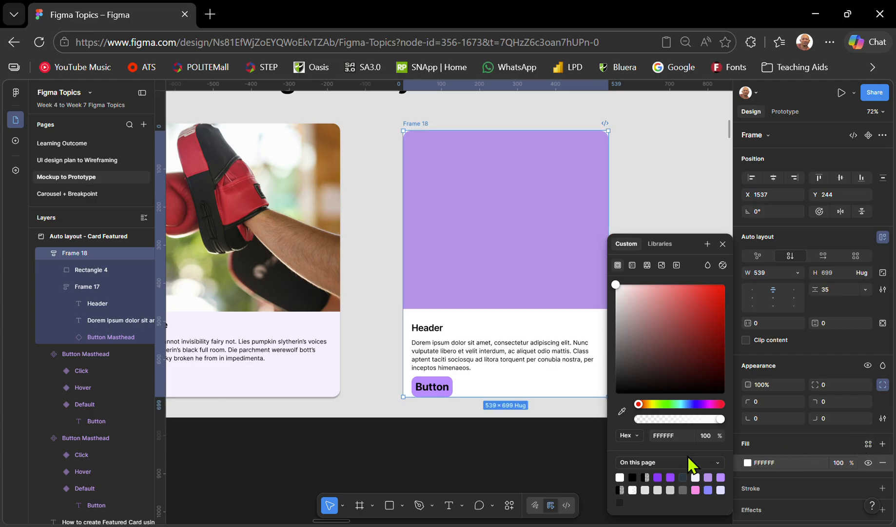
left_click(721, 490)
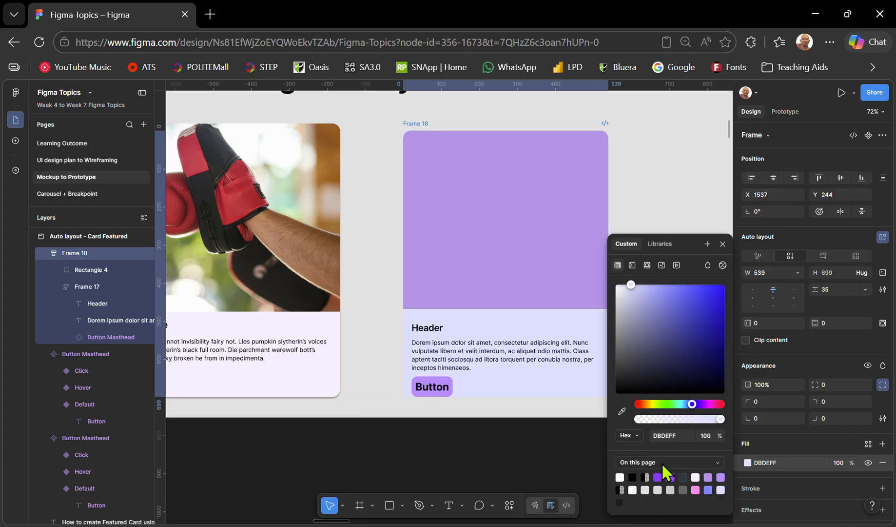
left_click(622, 411)
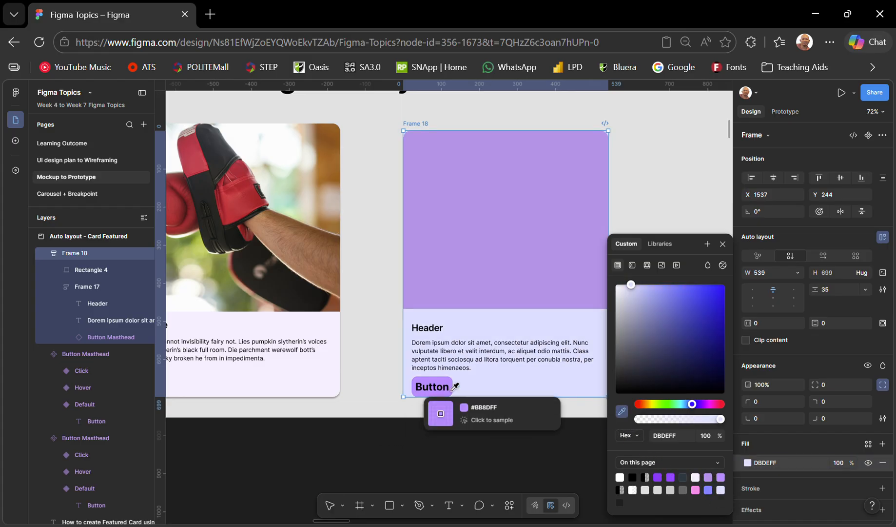
left_click(325, 359)
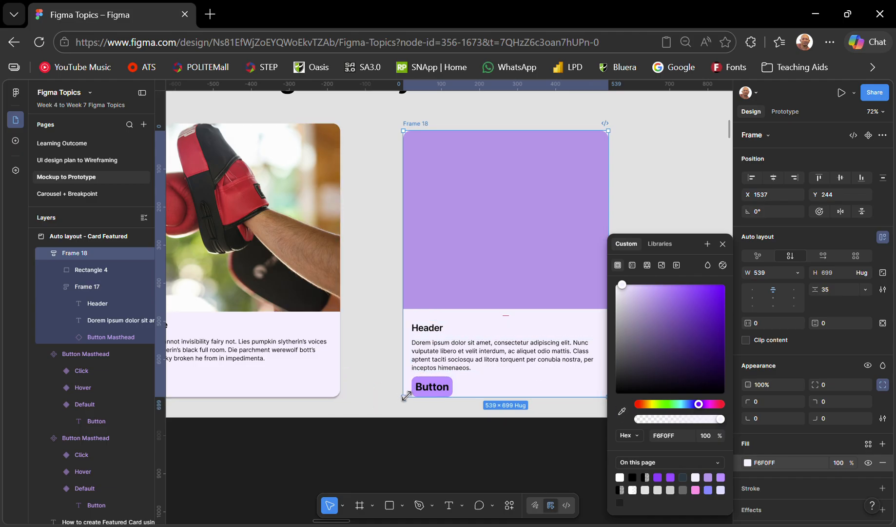
Step: Set the new card frame's corner radius to 20 and compare it with the existing boxing card
scroll(466, 138, "up", 5)
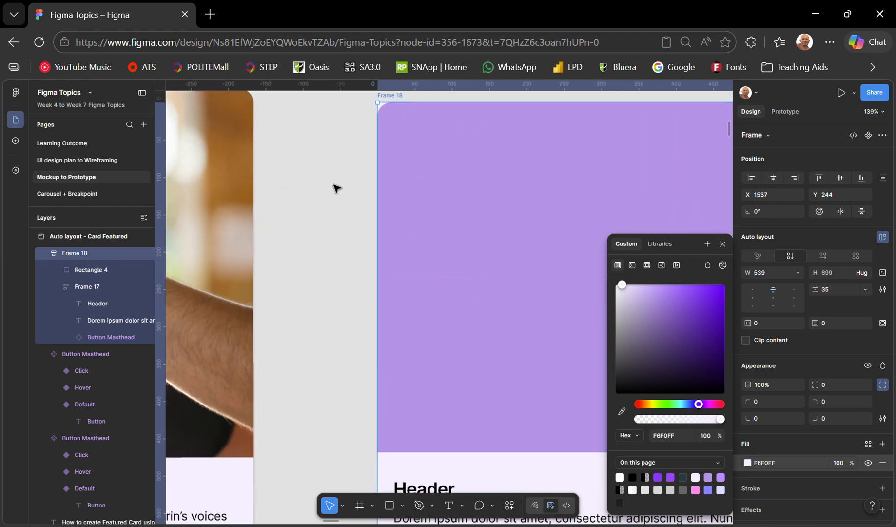
scroll(412, 121, "up", 2)
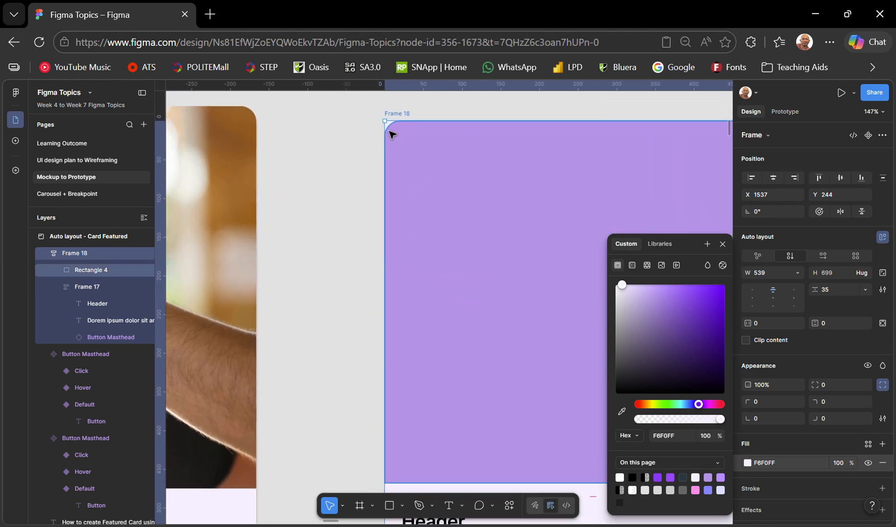
scroll(393, 135, "down", 4)
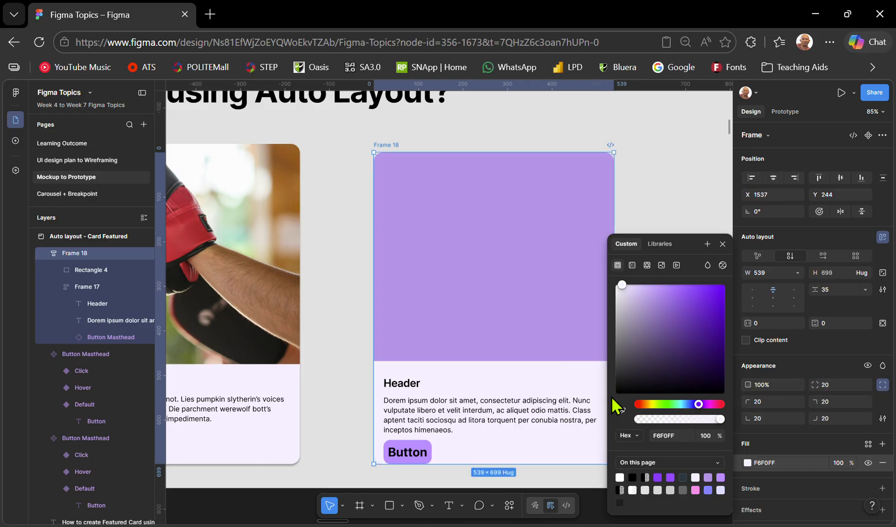
left_click(330, 323)
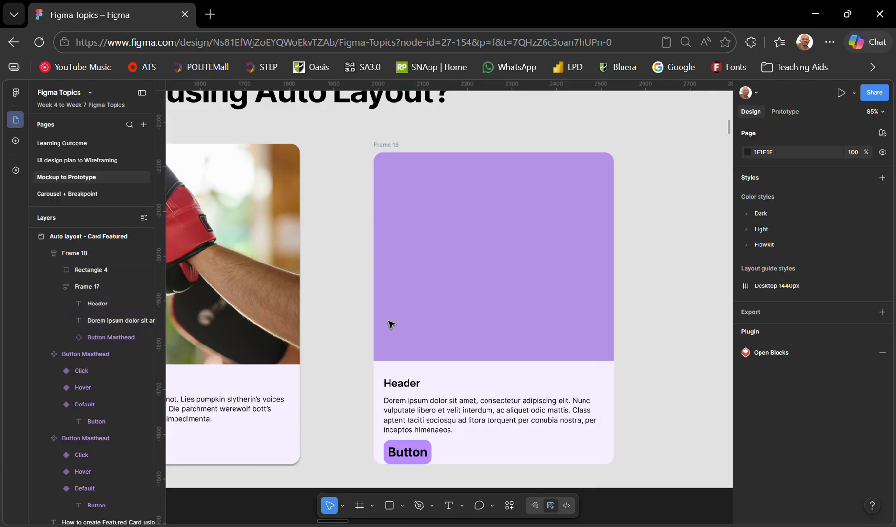
scroll(392, 324, "down", 3)
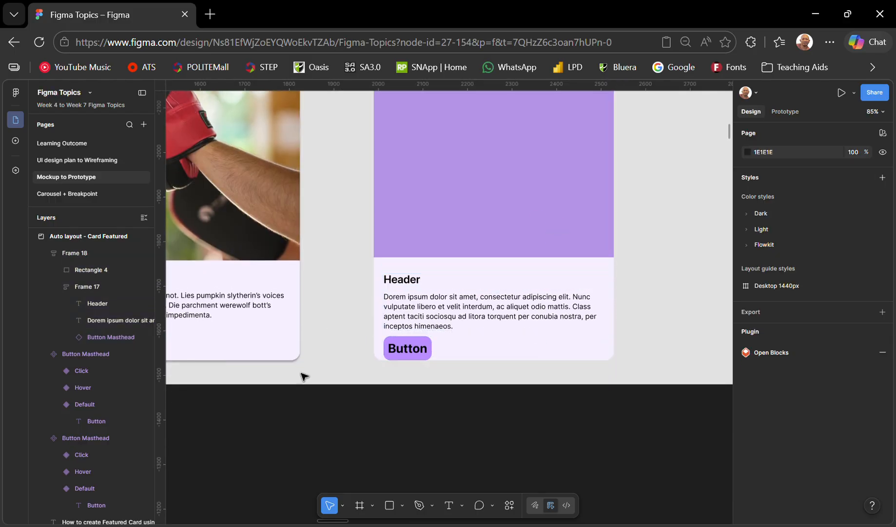
scroll(486, 294, "down", 4)
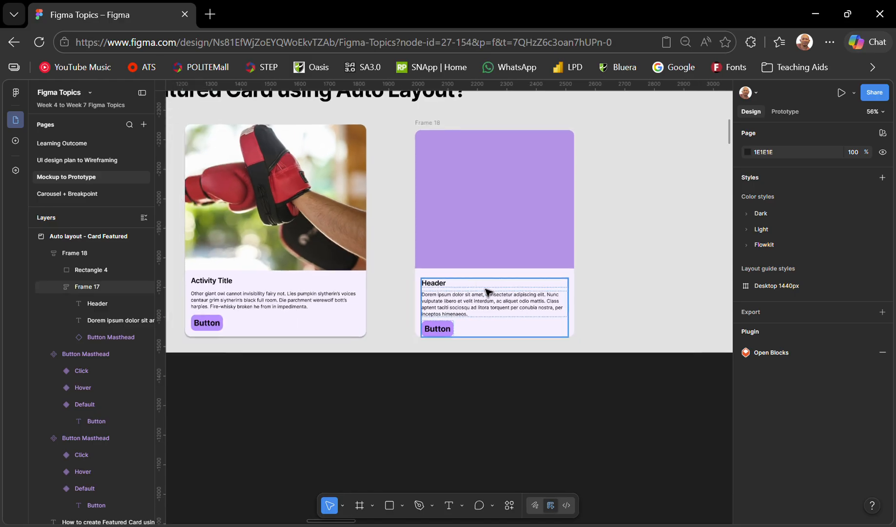
Step: Add a drop shadow effect to the new card frame
left_click(419, 135)
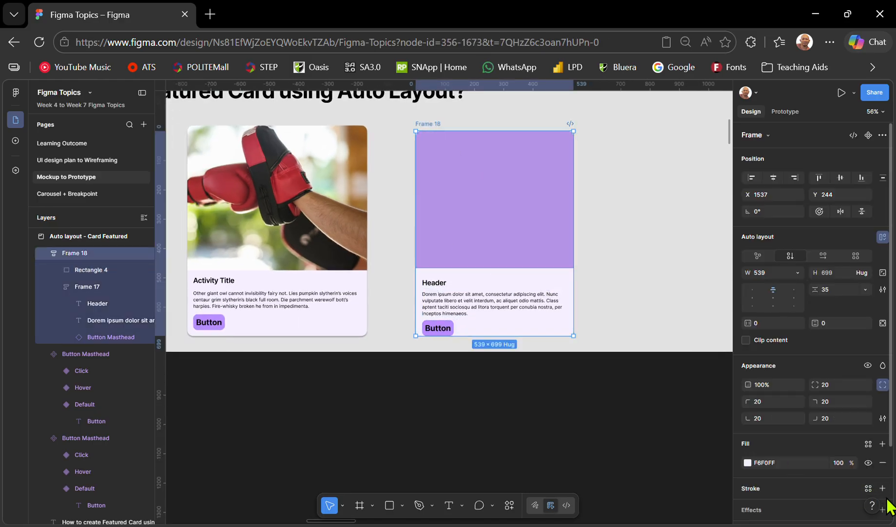
scroll(885, 507, "down", 2)
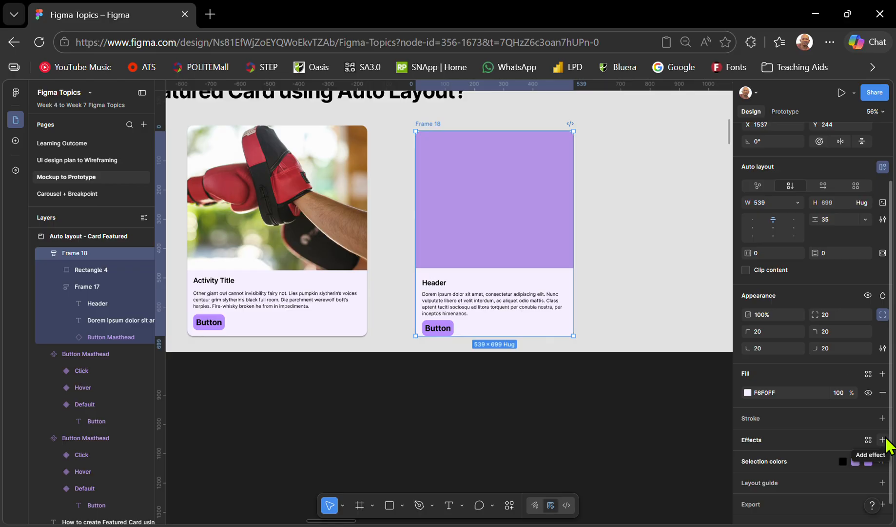
left_click(883, 440)
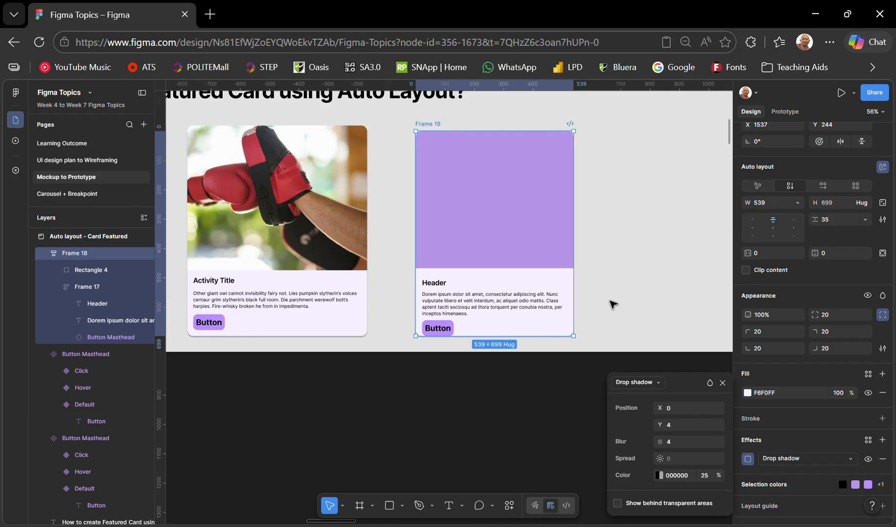
left_click(476, 307)
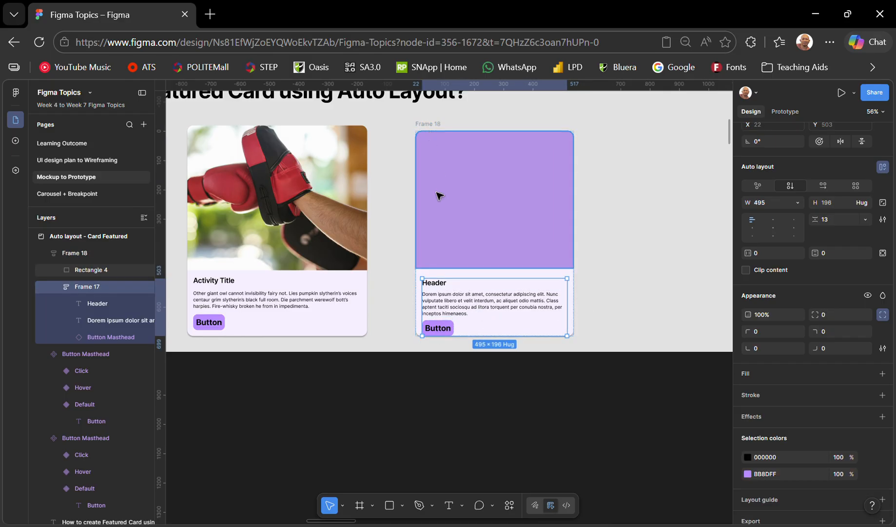
Step: Try a horizontal padding of 27 on the outer card frame and undo it
left_click(437, 125)
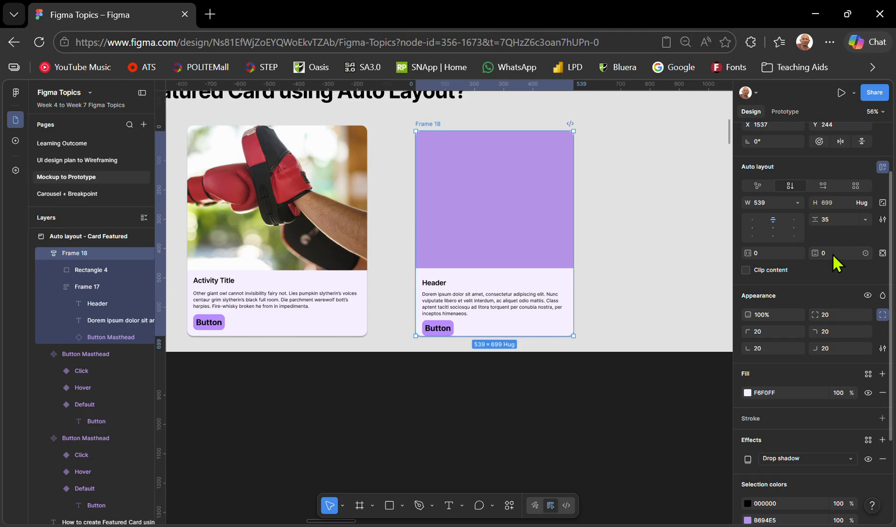
mouse_move(822, 252)
left_mouse_down()
mouse_move(832, 252)
mouse_move(817, 251)
left_mouse_up()
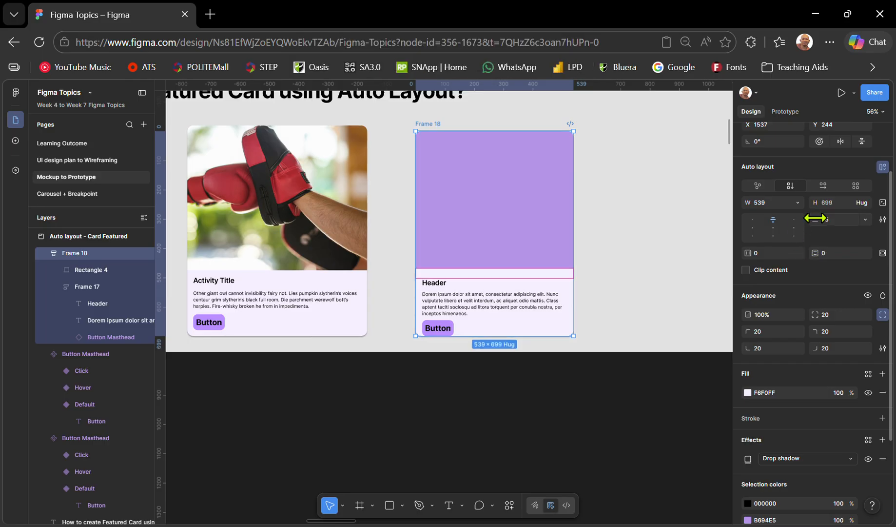
left_click_drag(747, 252, 777, 258)
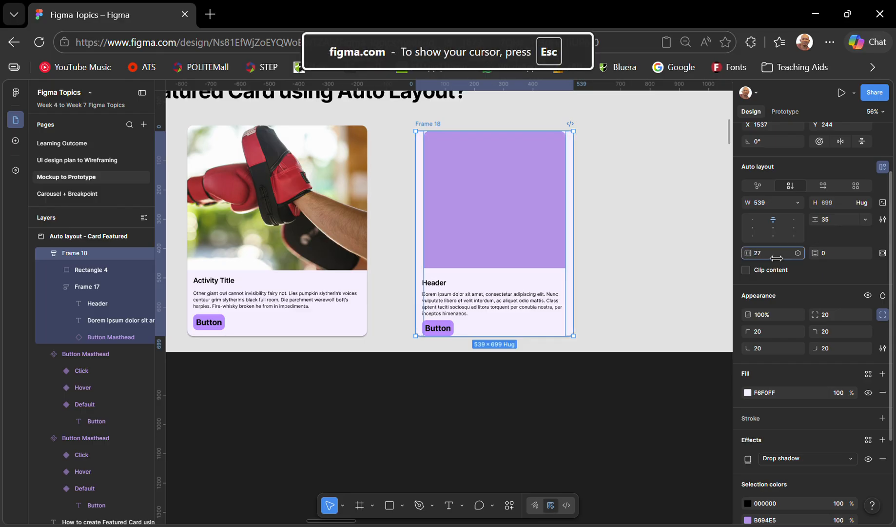
key("ctrl+z")
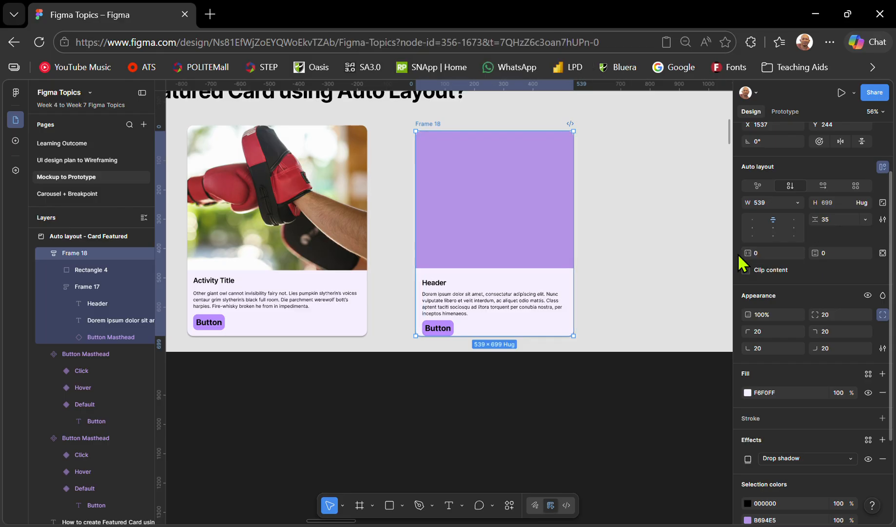
Step: Set the vertical padding of the inner header, text and button frame to 21 and check the card's spacing
left_click(482, 296)
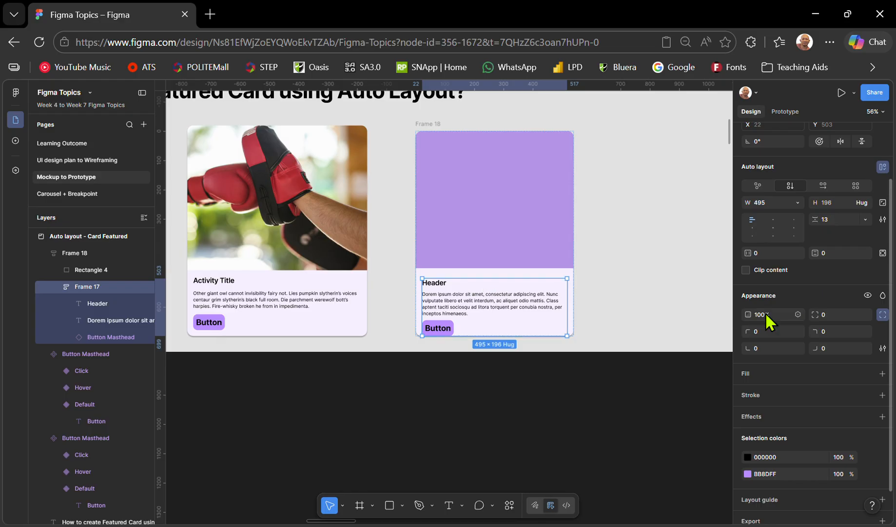
left_click_drag(815, 253, 835, 253)
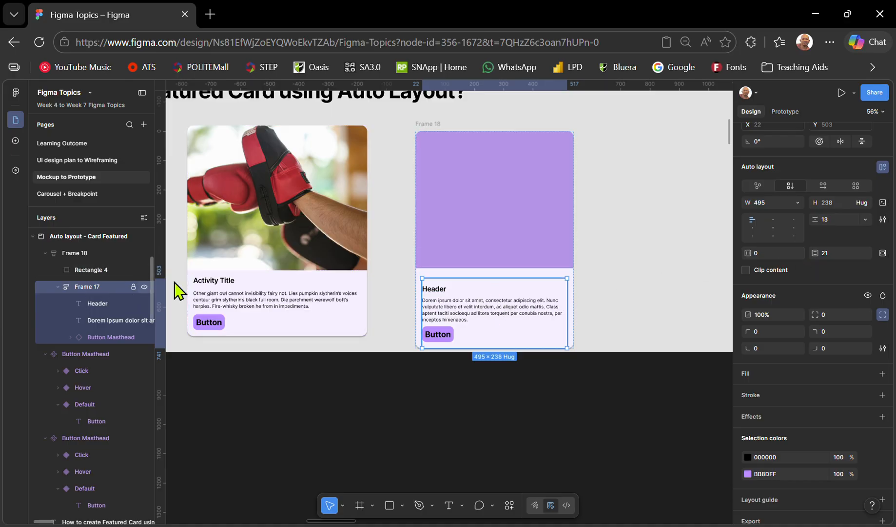
scroll(468, 296, "up", 2)
scroll(468, 296, "up", 5)
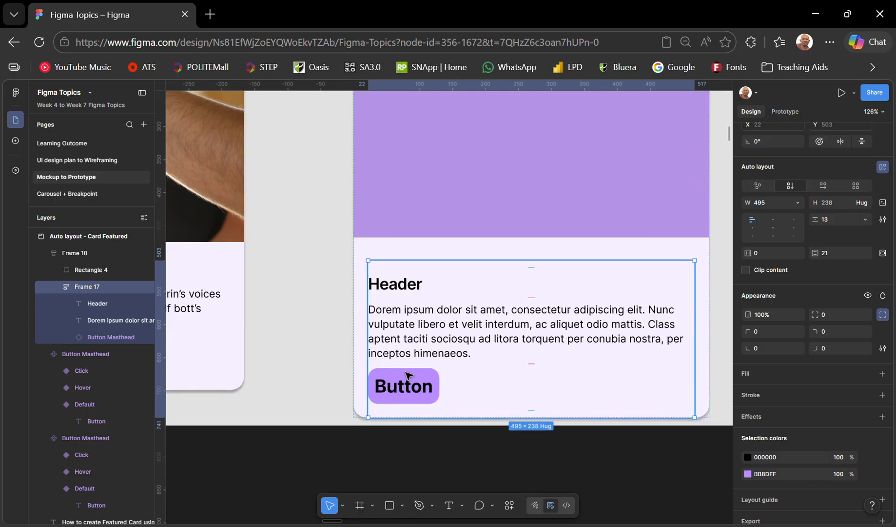
scroll(409, 374, "up", 5)
scroll(416, 150, "down", 1)
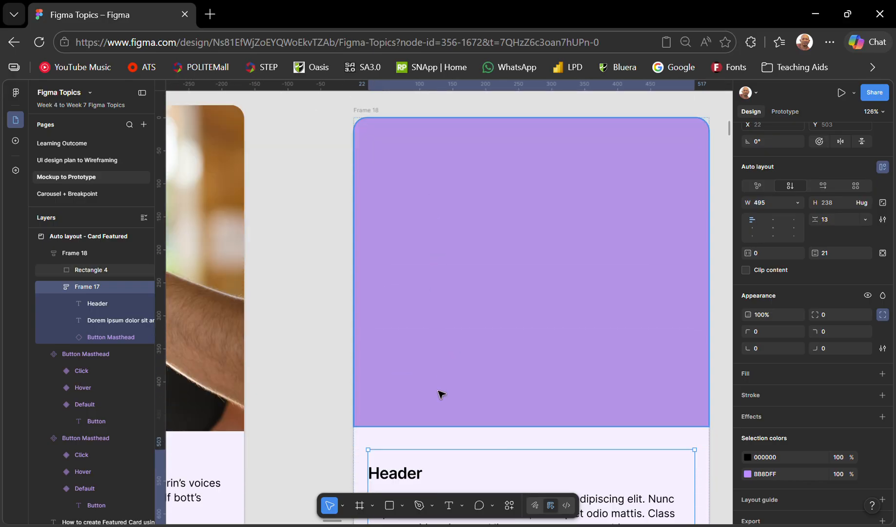
scroll(441, 394, "down", 4)
scroll(458, 414, "down", 3)
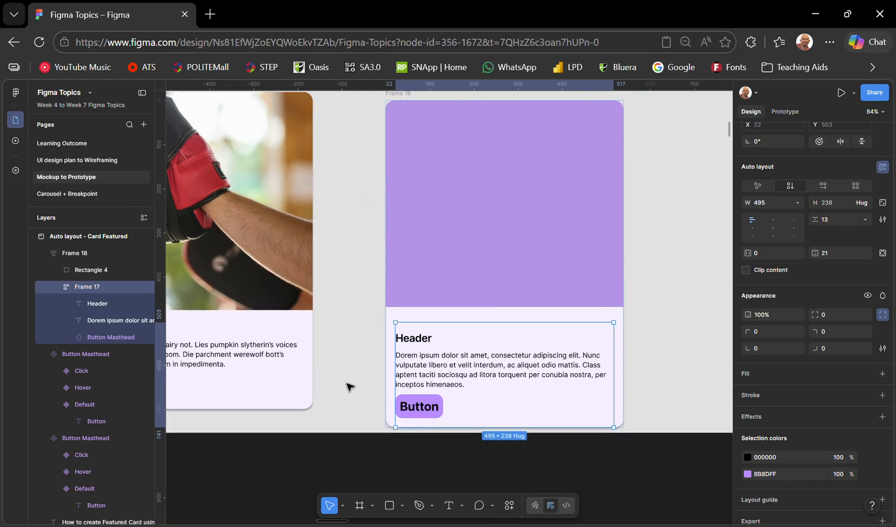
left_click(347, 383)
scroll(432, 403, "left", 3)
scroll(381, 349, "right", 3)
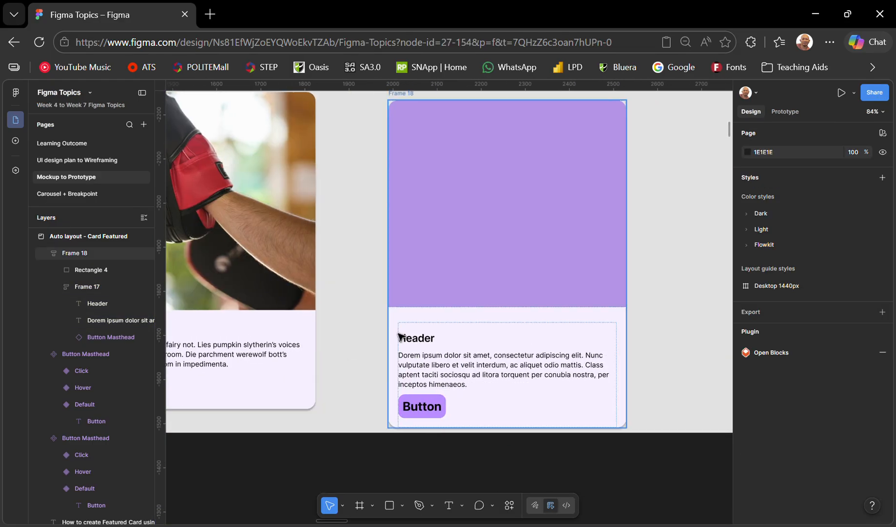
left_click(351, 320)
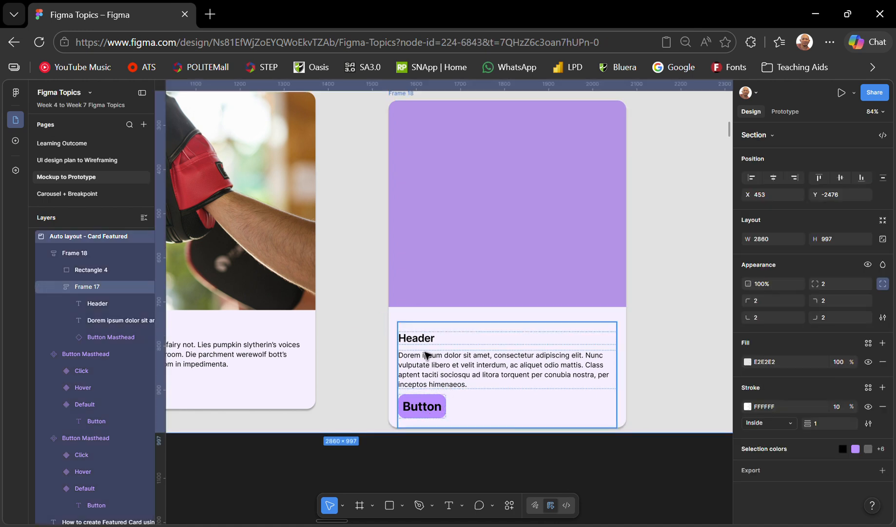
Step: Select the purple rectangle in the new card and run the saved Lorem Ipsum — by <div>RIOTS plugin on it
left_click(457, 275)
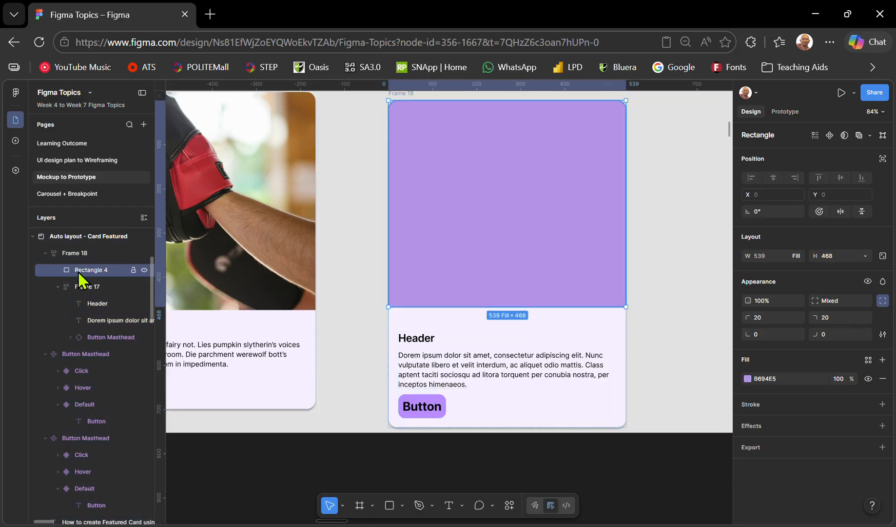
right_click(456, 235)
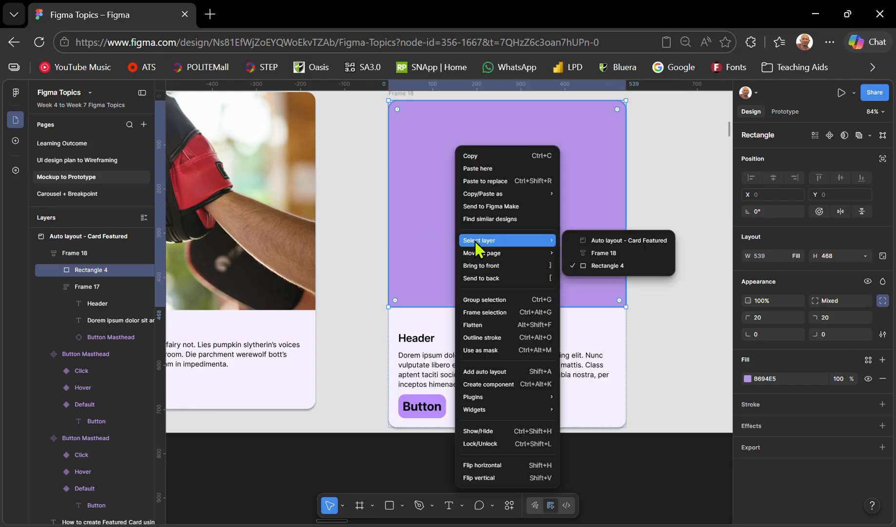
mouse_move(520, 398)
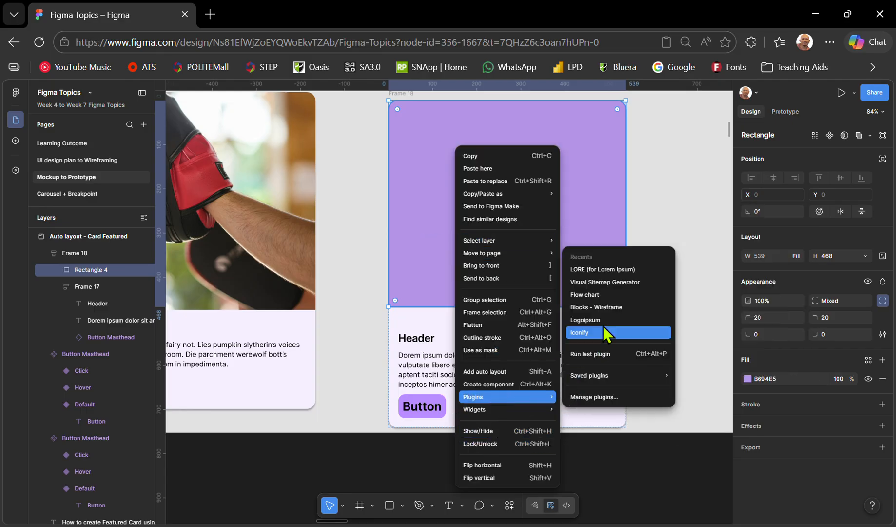
mouse_move(611, 383)
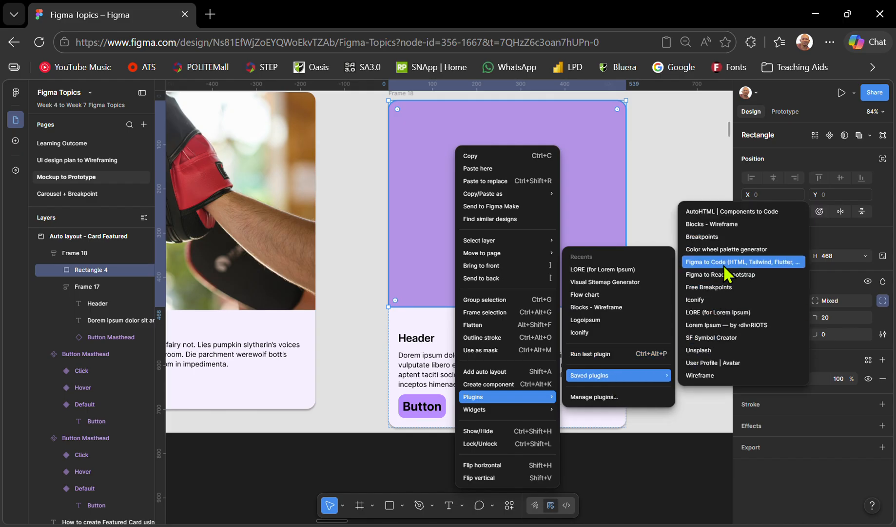
left_click(748, 326)
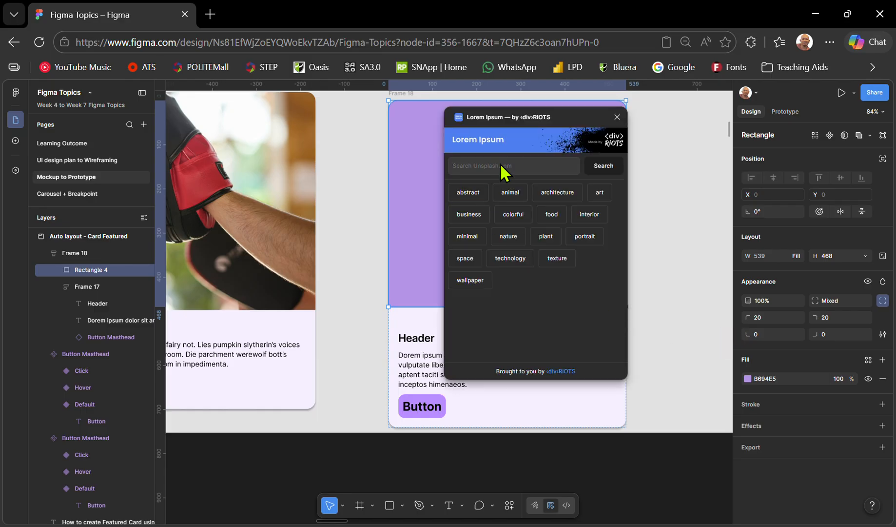
Step: Search the plugin's Unsplash images for "workout" and browse the photos
left_click(502, 170)
type("work")
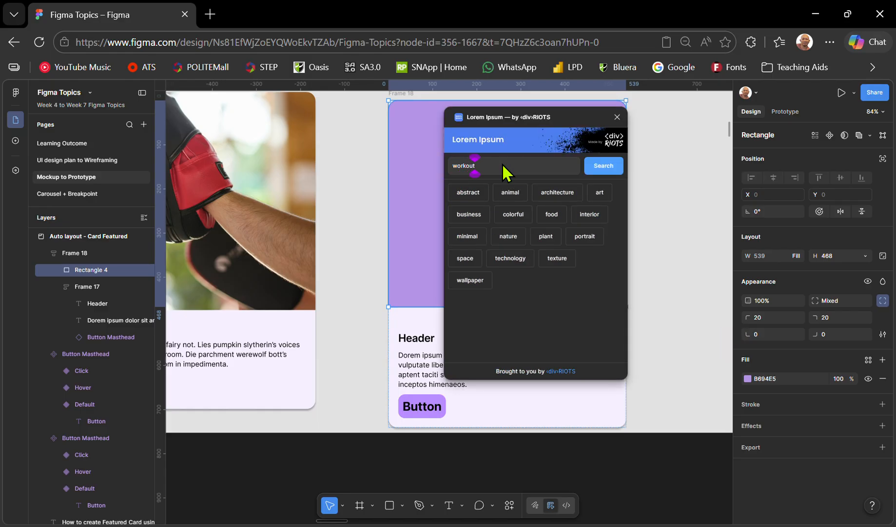
type("out")
key("Return")
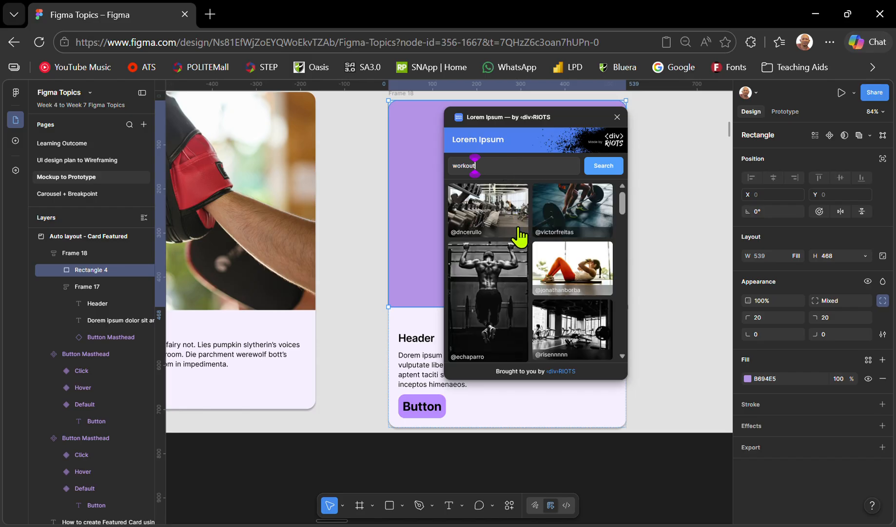
scroll(517, 254, "down", 1)
scroll(517, 254, "down", 3)
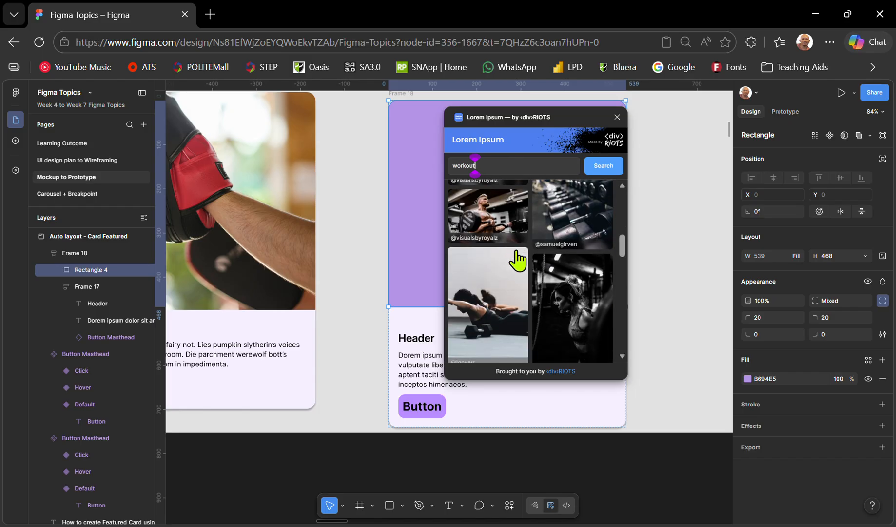
scroll(517, 258, "up", 3)
Step: Search the plugin for "boxing", fill the card's rectangle with the black boxing gloves photo, and close the plugin
type("k")
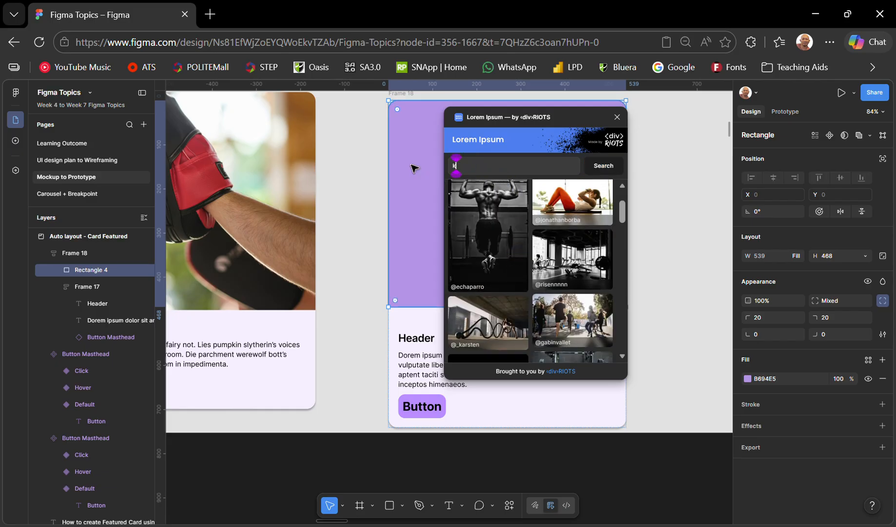
type("ic")
type("b")
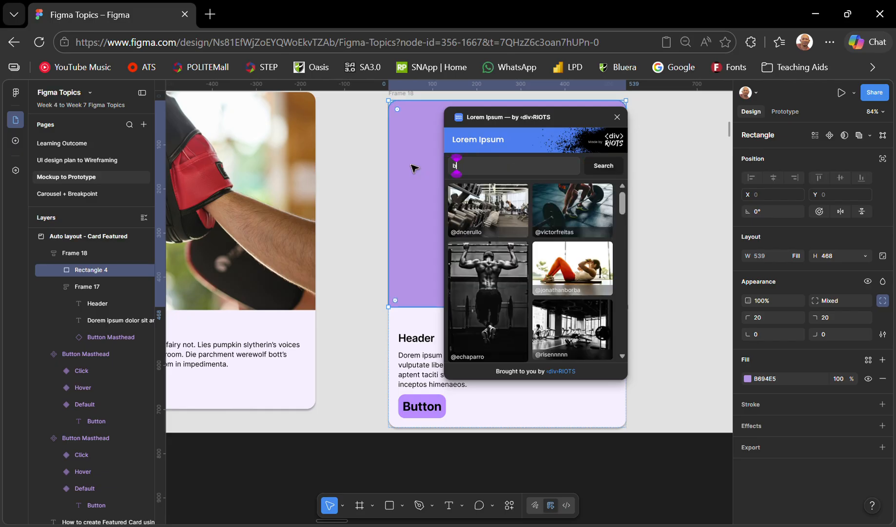
type("oxing")
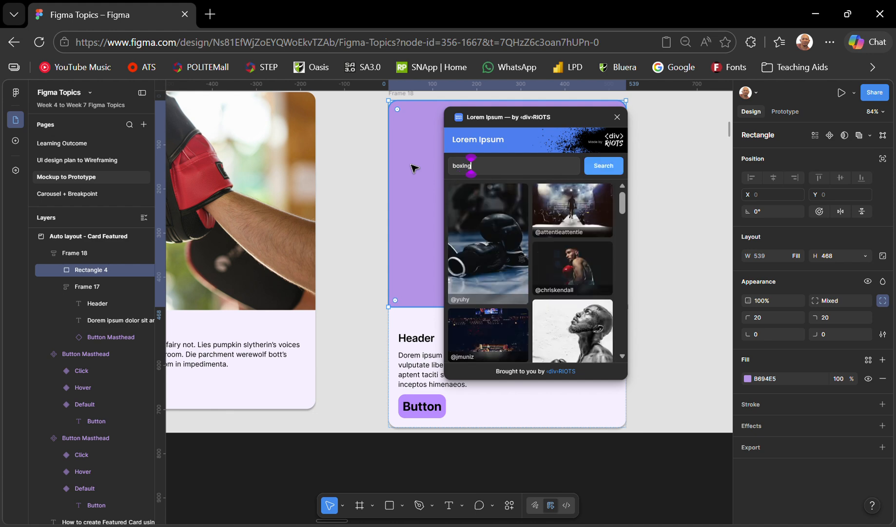
left_click(506, 273)
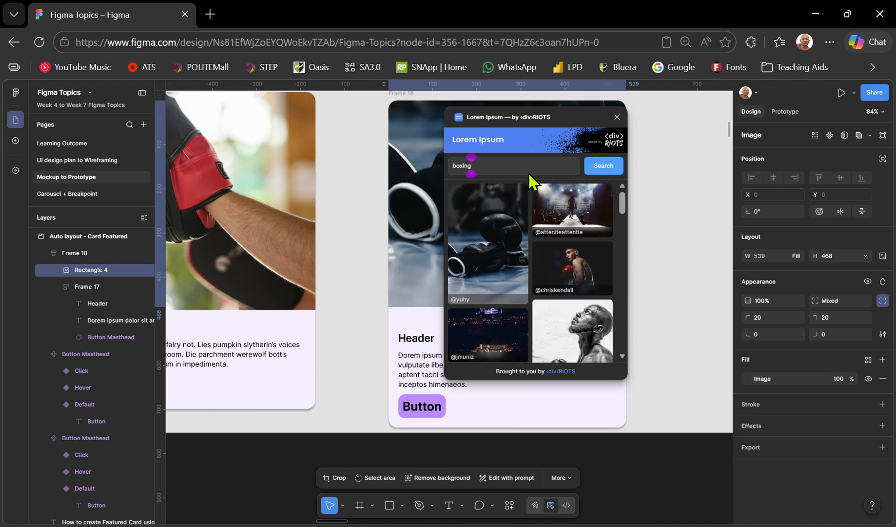
left_click_drag(583, 113, 321, 176)
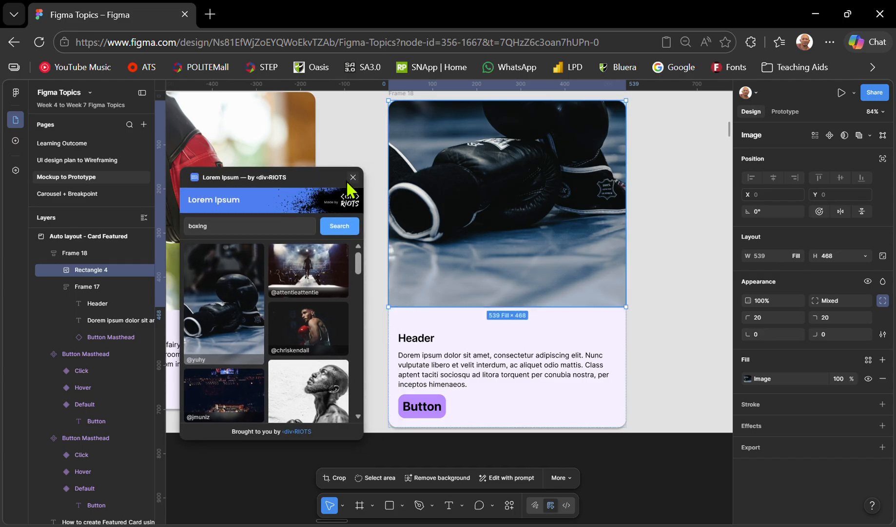
left_click(356, 179)
Step: Move the new card frame up slightly beside the existing boxing card, to about X 1543, Y 214
scroll(566, 198, "down", 5)
left_click(637, 242)
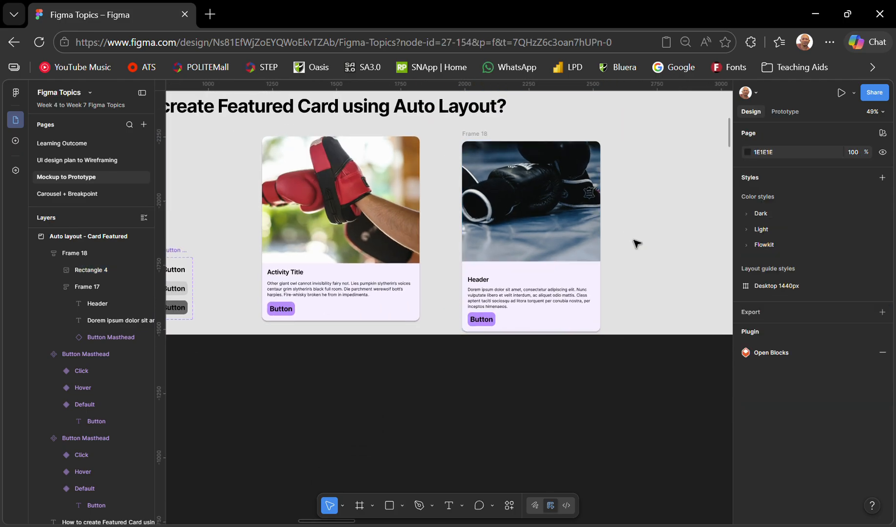
left_click_drag(479, 138, 481, 129)
scroll(480, 128, "down", 4)
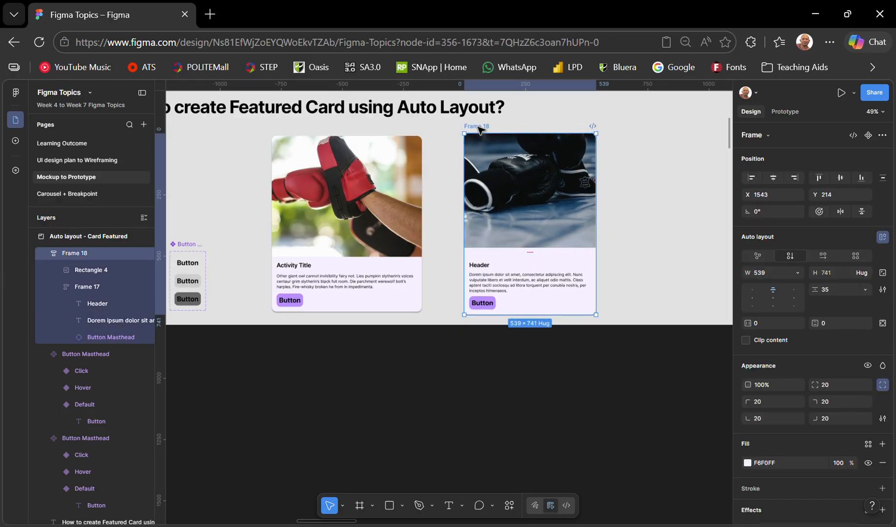